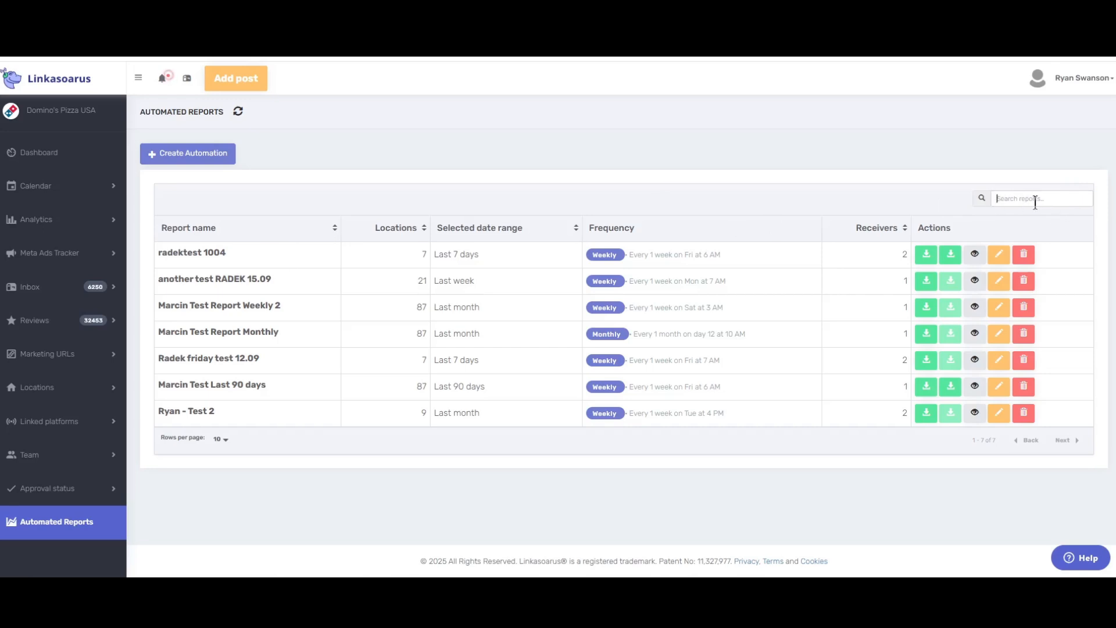
Search the reports by a name, then clear the search so all reports are listed
type("Marcin")
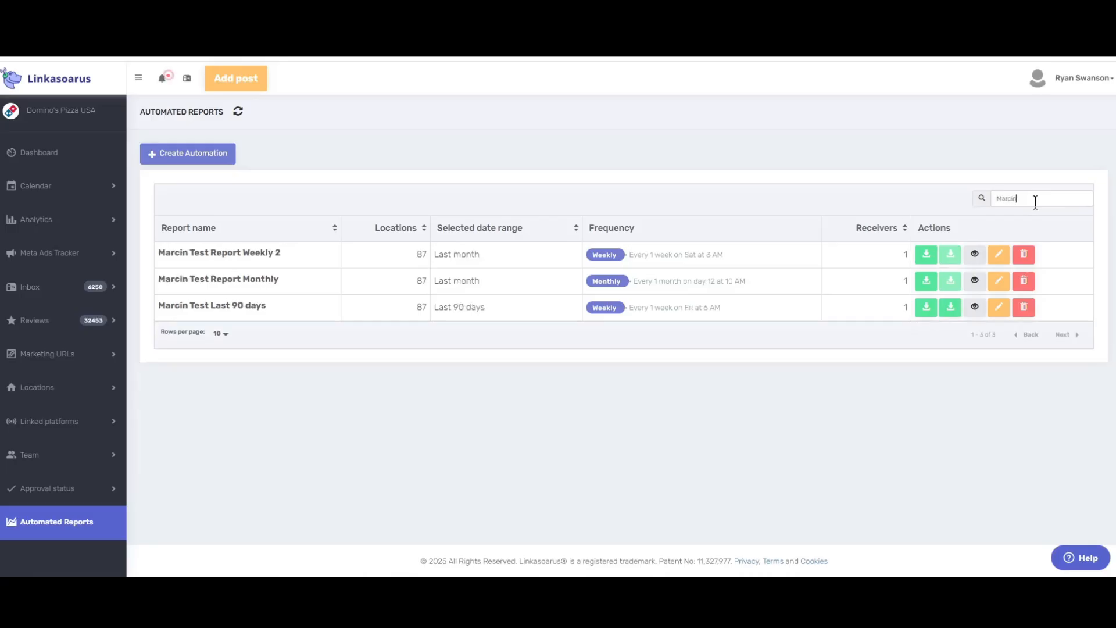
left_click_drag(1036, 202, 988, 200)
left_click(1050, 195)
key("BackSpace")
key("BackSpace")
key("BackSpace")
key("BackSpace")
key("BackSpace")
key("BackSpace")
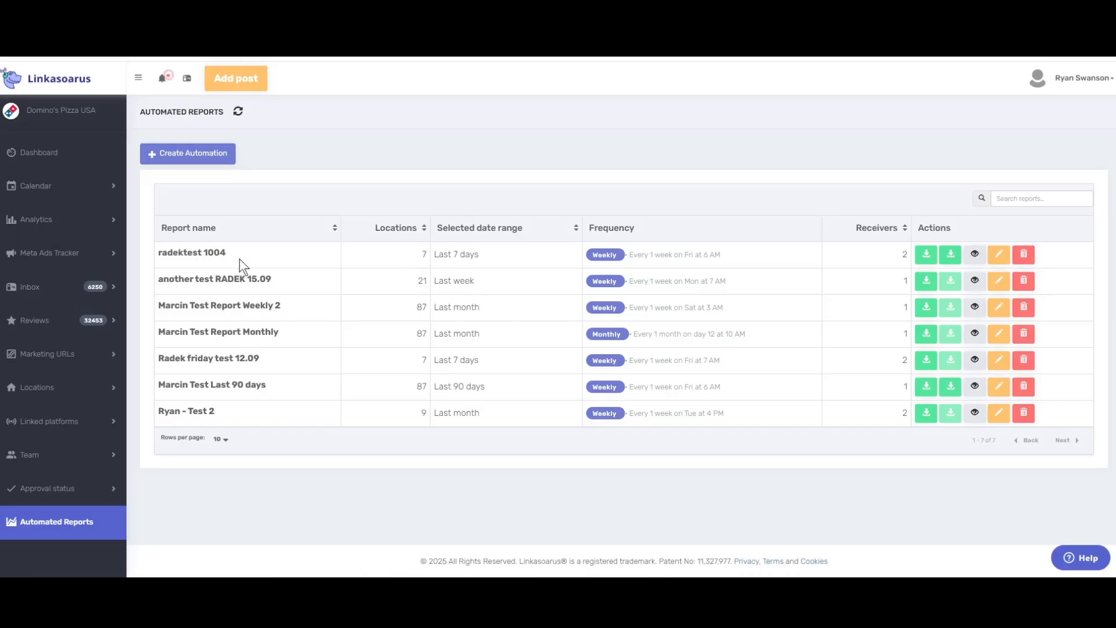
Sort the Automated Reports by selected date range in descending order
left_click_drag(407, 256, 427, 256)
left_click_drag(446, 415, 501, 413)
left_click_drag(447, 388, 498, 388)
left_click(575, 229)
left_click(574, 229)
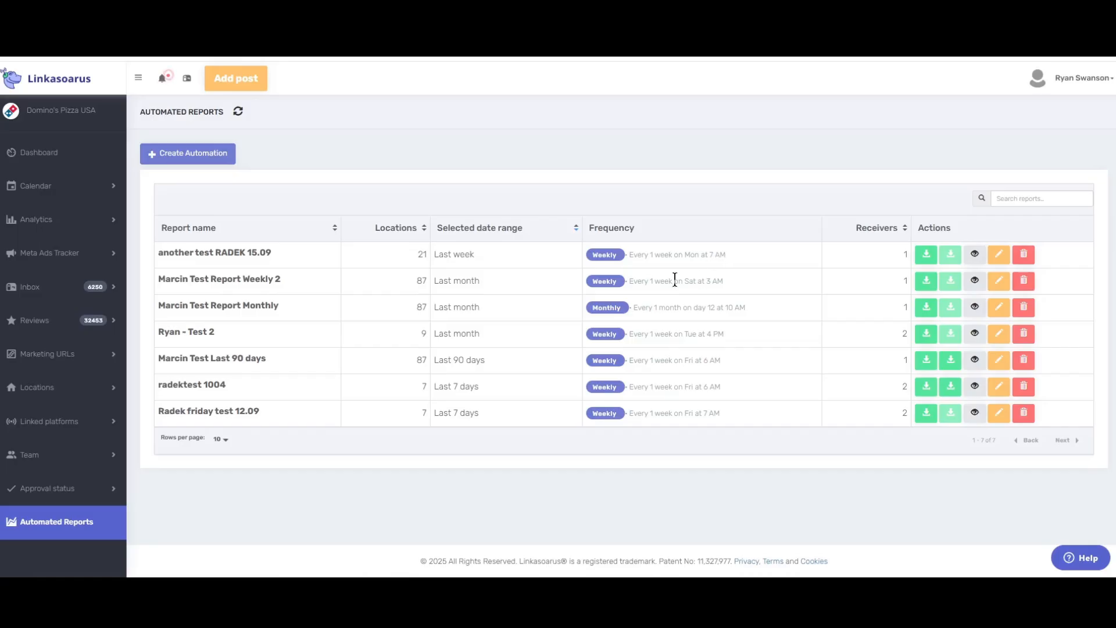
left_click_drag(725, 282, 673, 282)
Sort reports by receivers, most first, and download radektest 1004's latest dashboard PDF
left_click(905, 231)
left_click(902, 231)
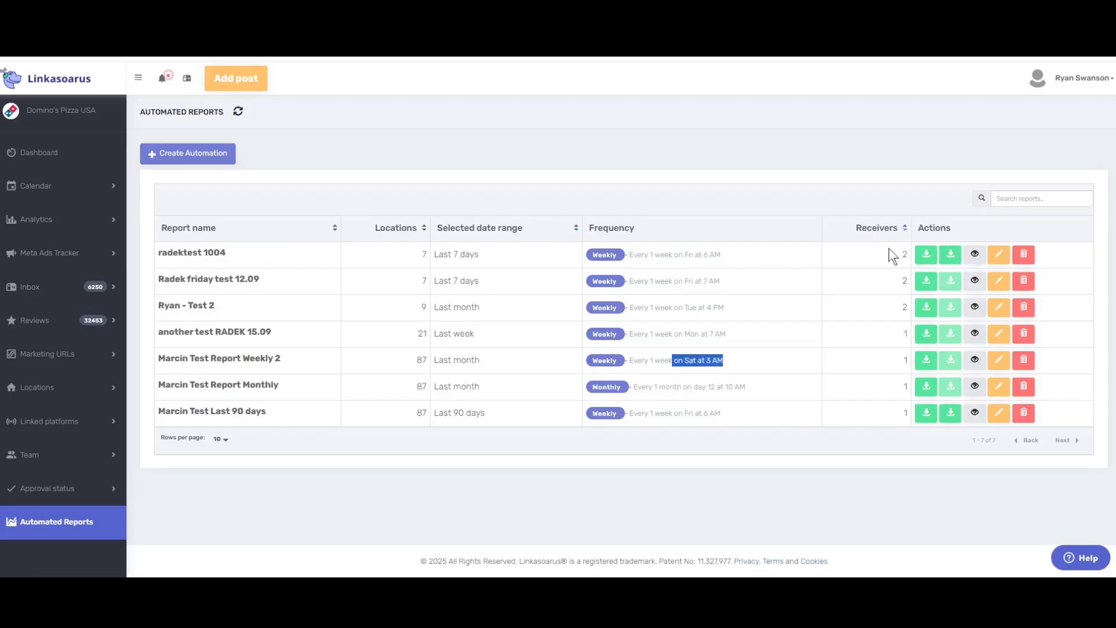
left_click_drag(900, 256, 909, 252)
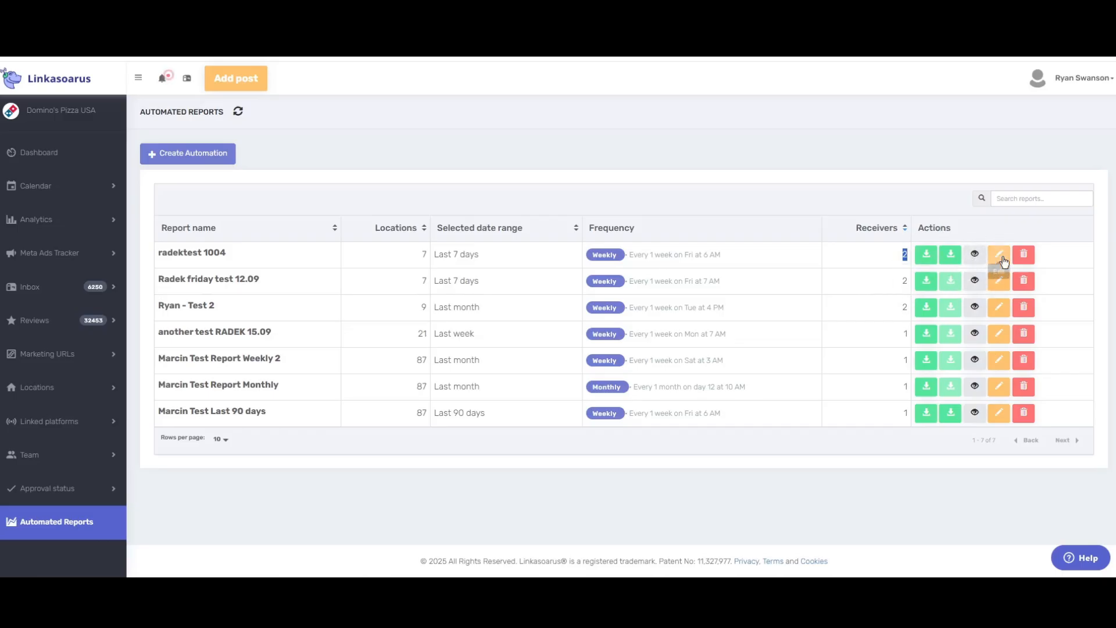
left_click(928, 256)
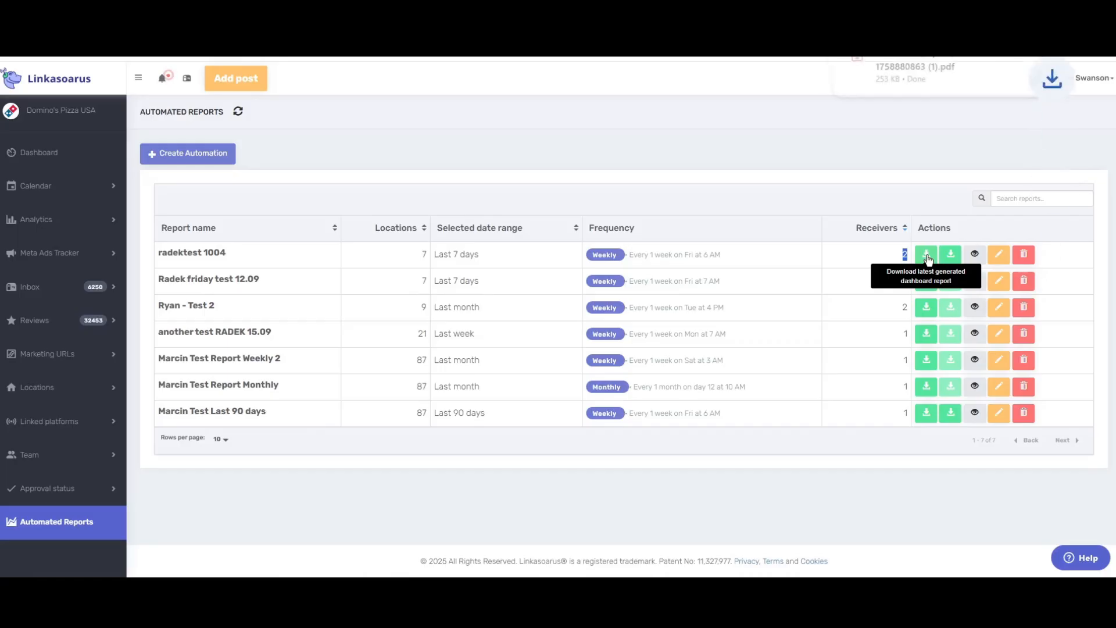
Open the downloaded PDF and review its locations, date range and Facebook Reach and Engagement
left_click(937, 58)
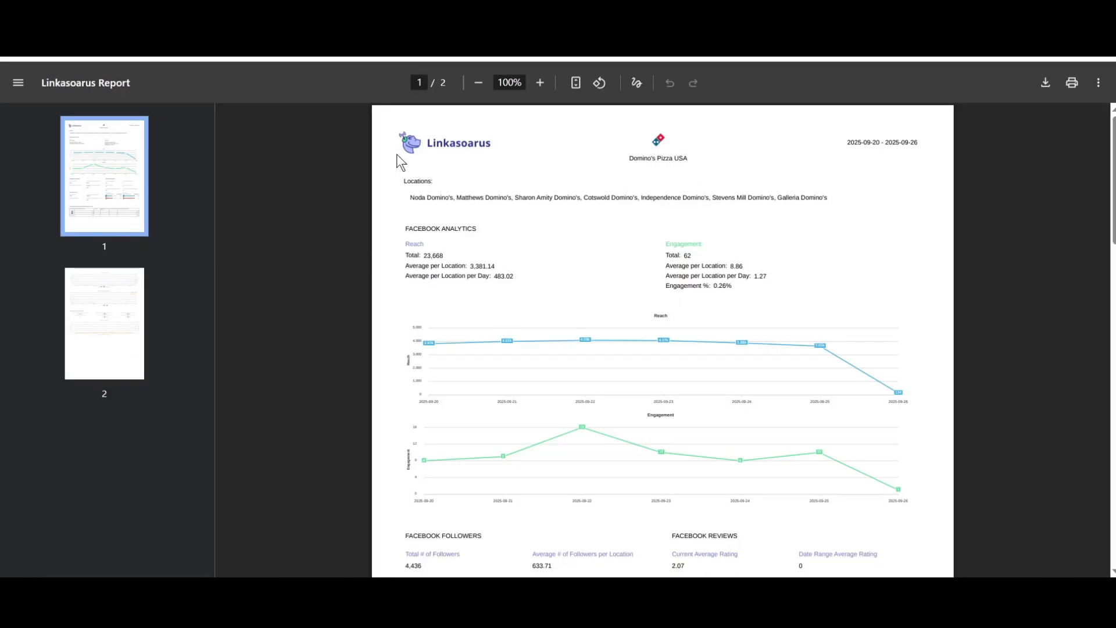
left_click_drag(411, 198, 857, 195)
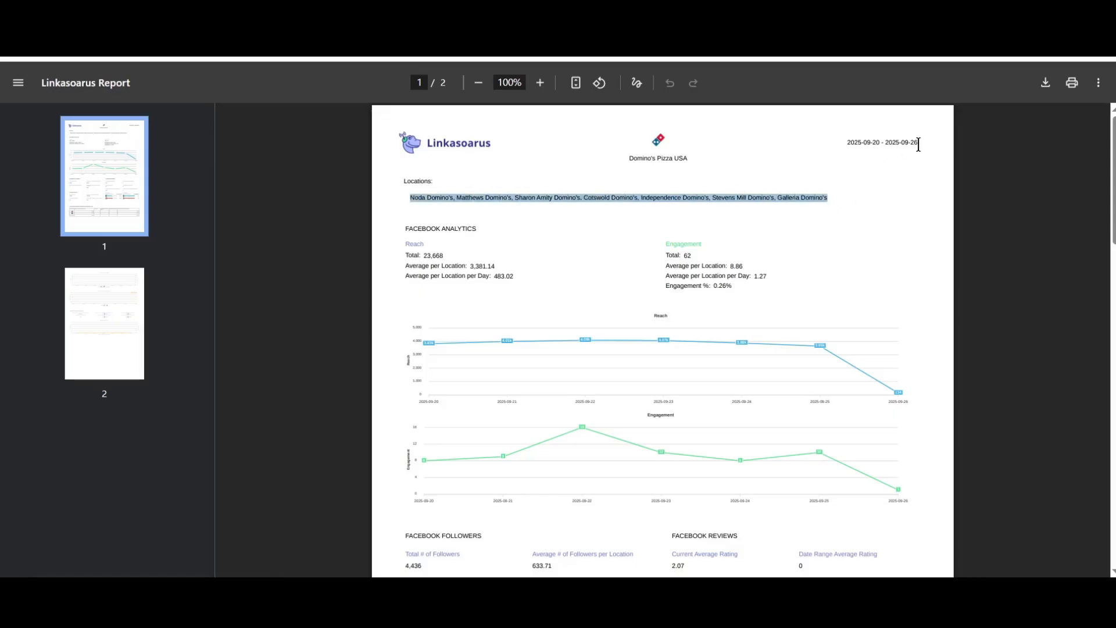
left_click_drag(920, 144, 813, 145)
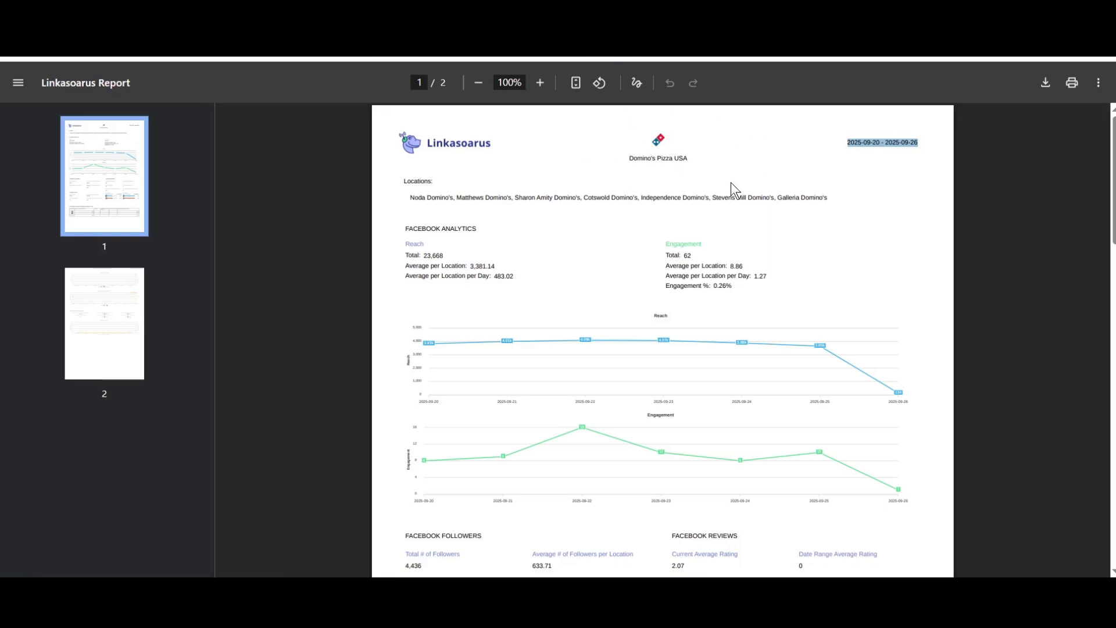
left_click_drag(405, 228, 480, 229)
left_click_drag(408, 246, 745, 276)
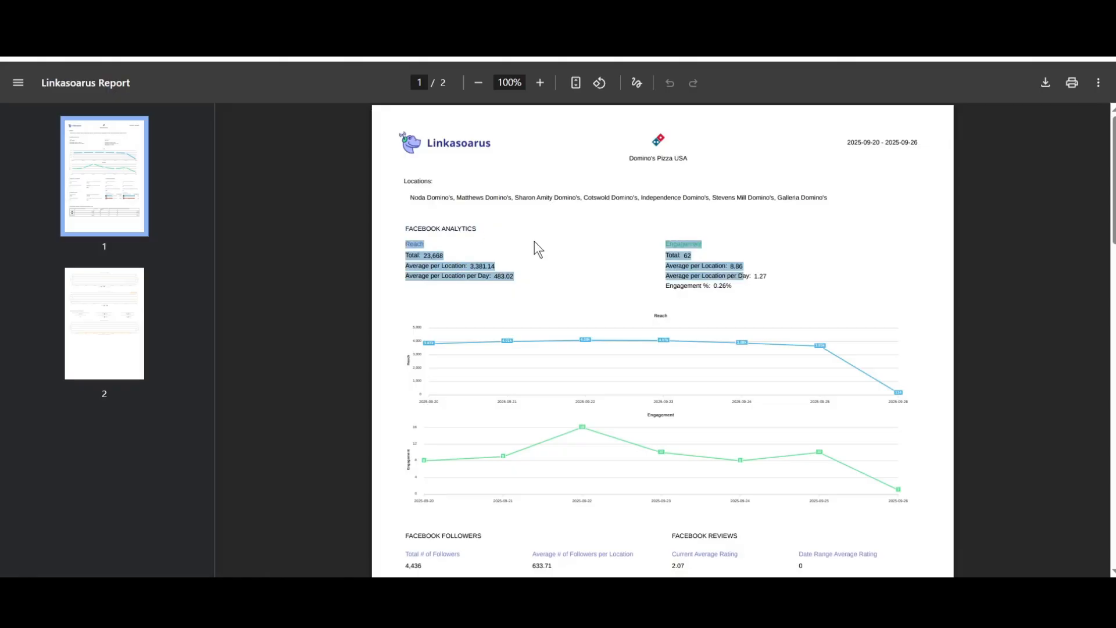
Scroll through the followers, posts and reviews stats on page 2, then return to Automated Reports
left_click(104, 11)
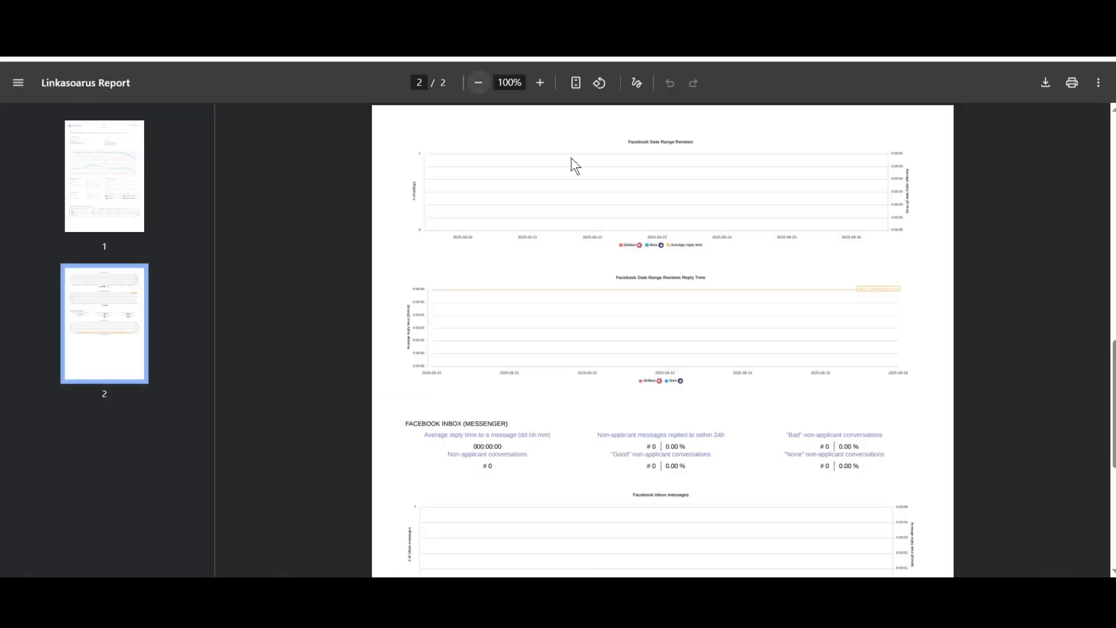
scroll(237, 249, "up", 5)
scroll(617, 281, "down", 3)
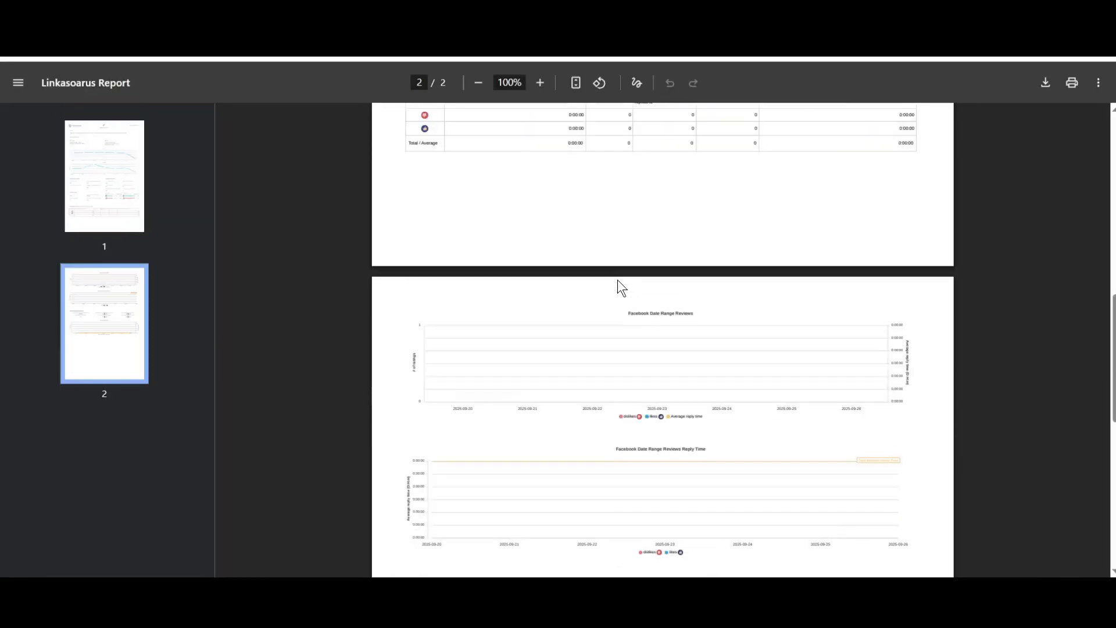
scroll(618, 280, "up", 8)
scroll(618, 279, "up", 3)
scroll(614, 282, "down", 6)
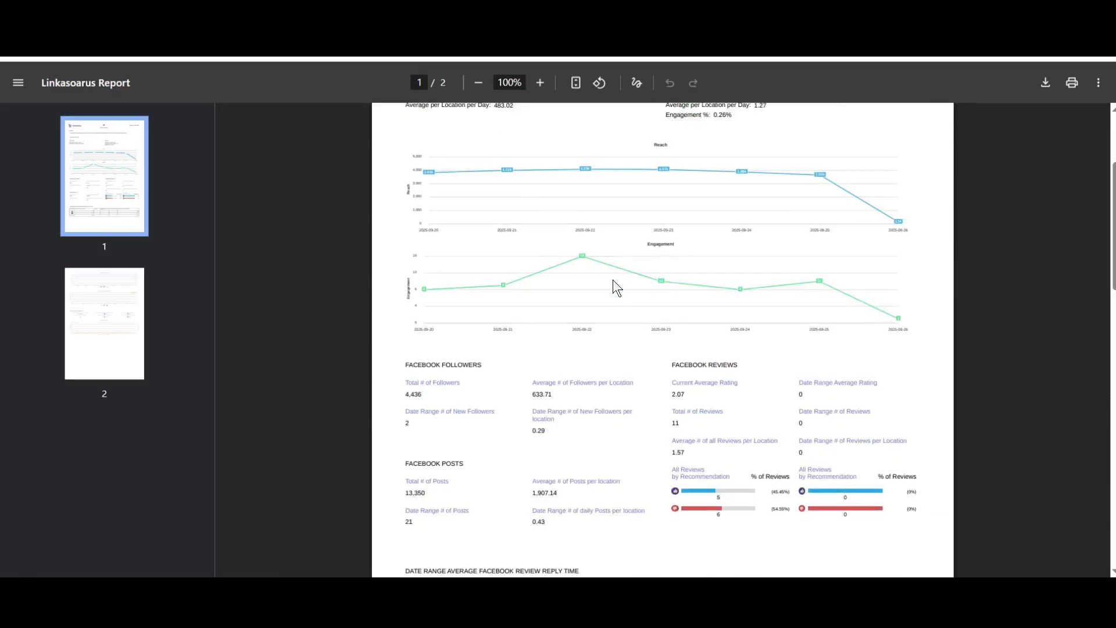
left_click_drag(409, 194, 705, 353)
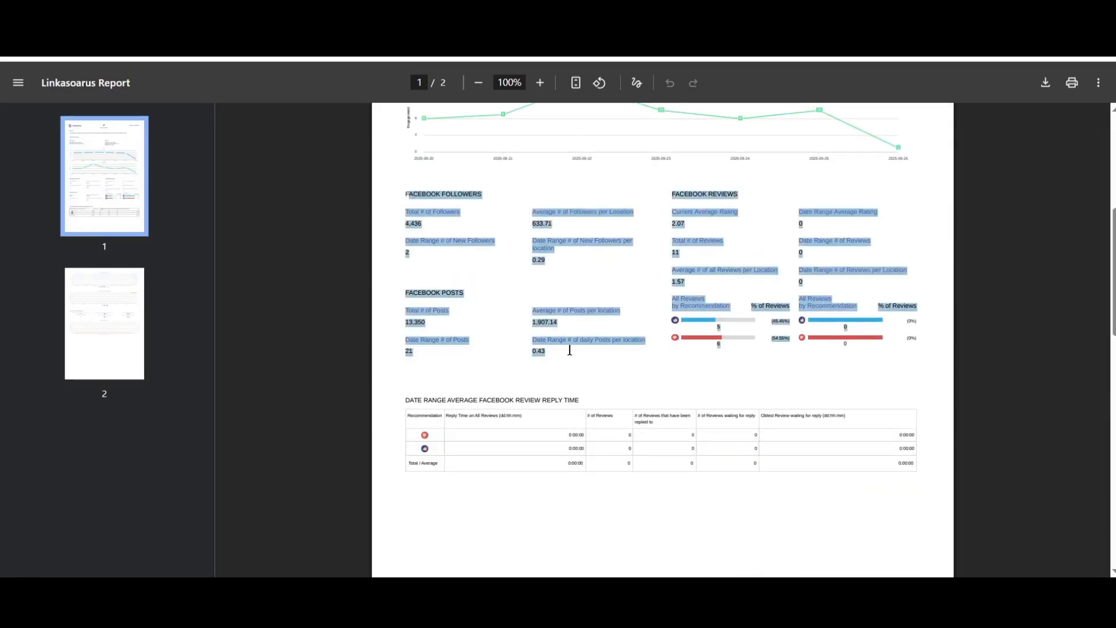
scroll(567, 343, "down", 3)
left_click_drag(419, 233, 736, 277)
scroll(736, 278, "down", 6)
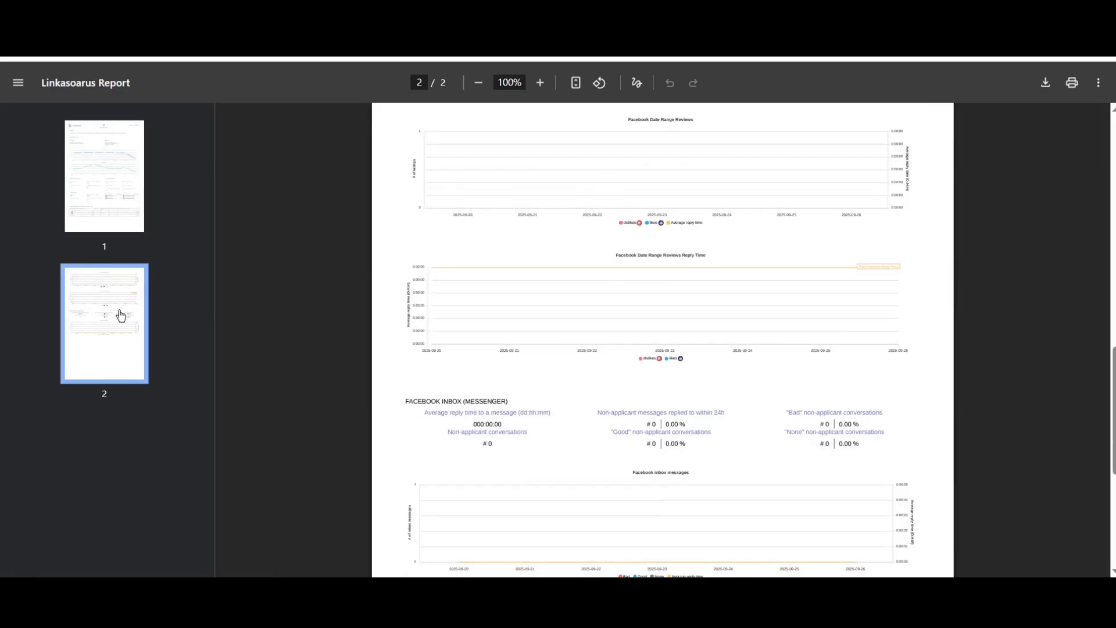
scroll(532, 256, "up", 6)
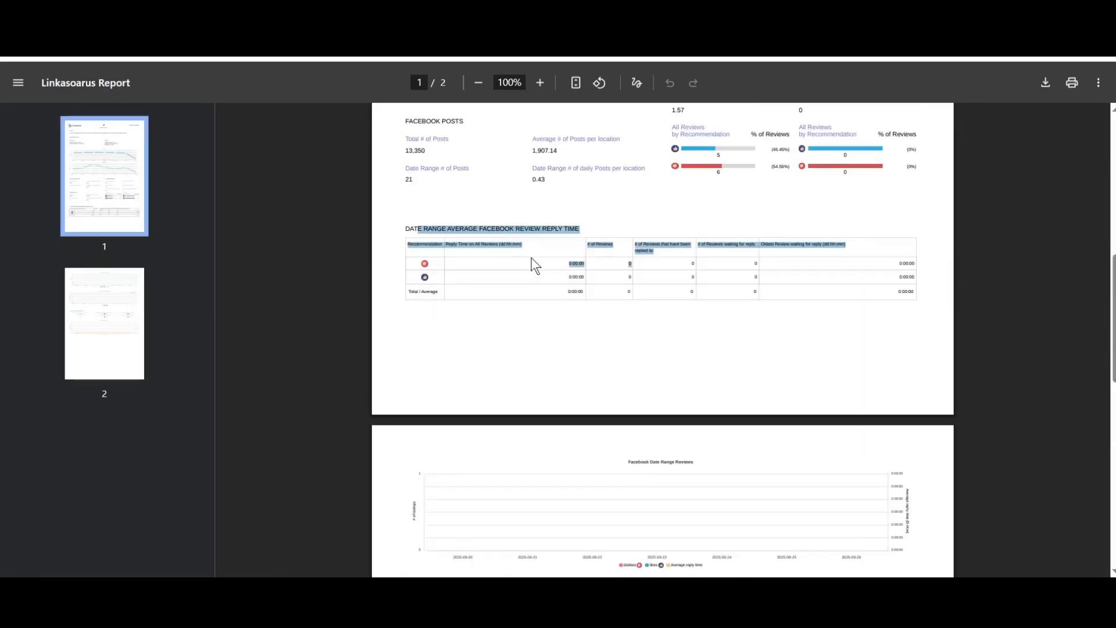
scroll(532, 257, "up", 9)
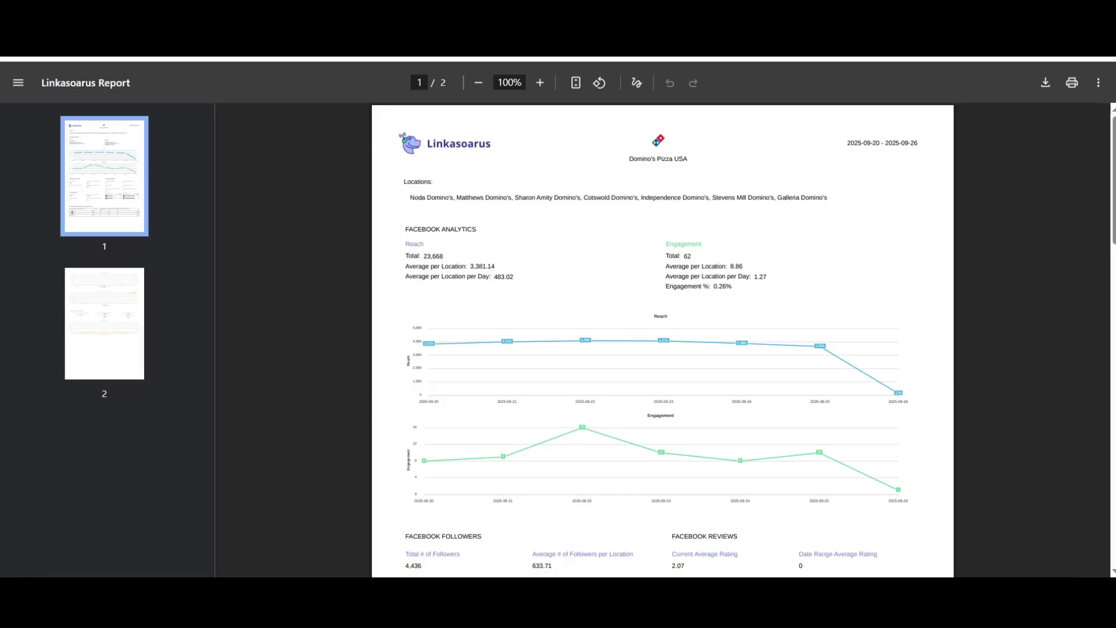
left_click(244, 35)
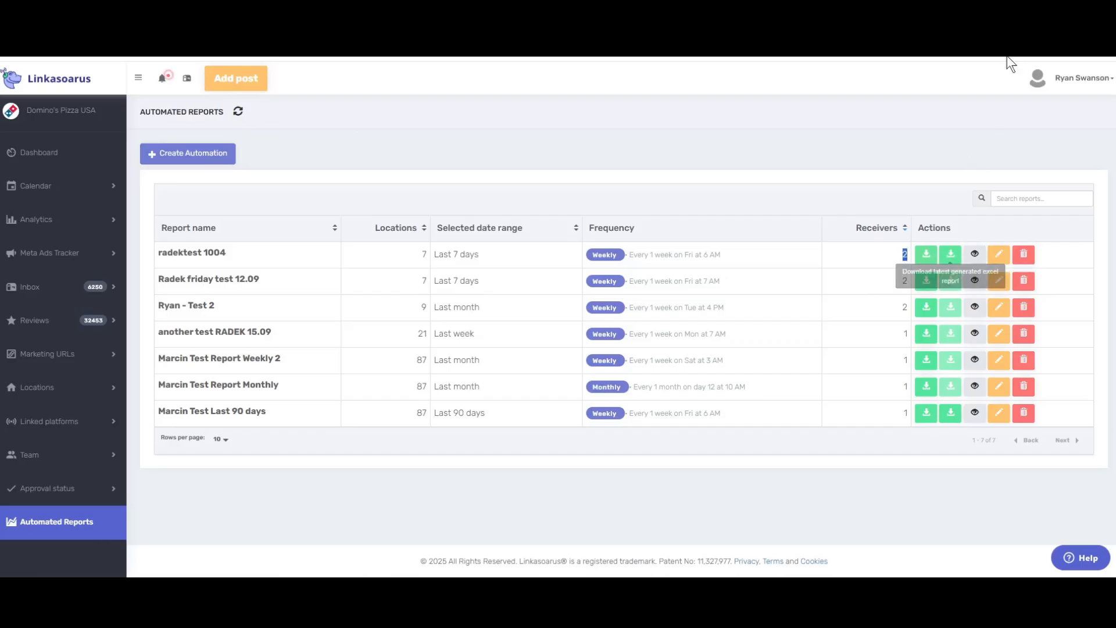
Open the downloaded Excel report from the recent downloads and maximize it
left_click(1055, 30)
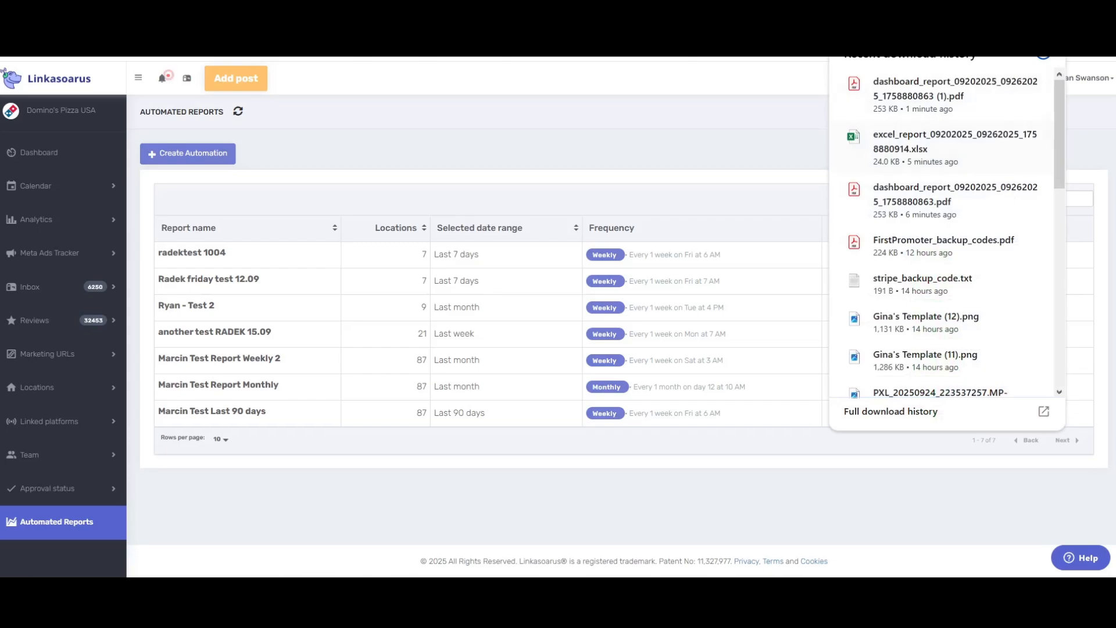
left_click_drag(1115, 60, 612, 60)
left_click(952, 46)
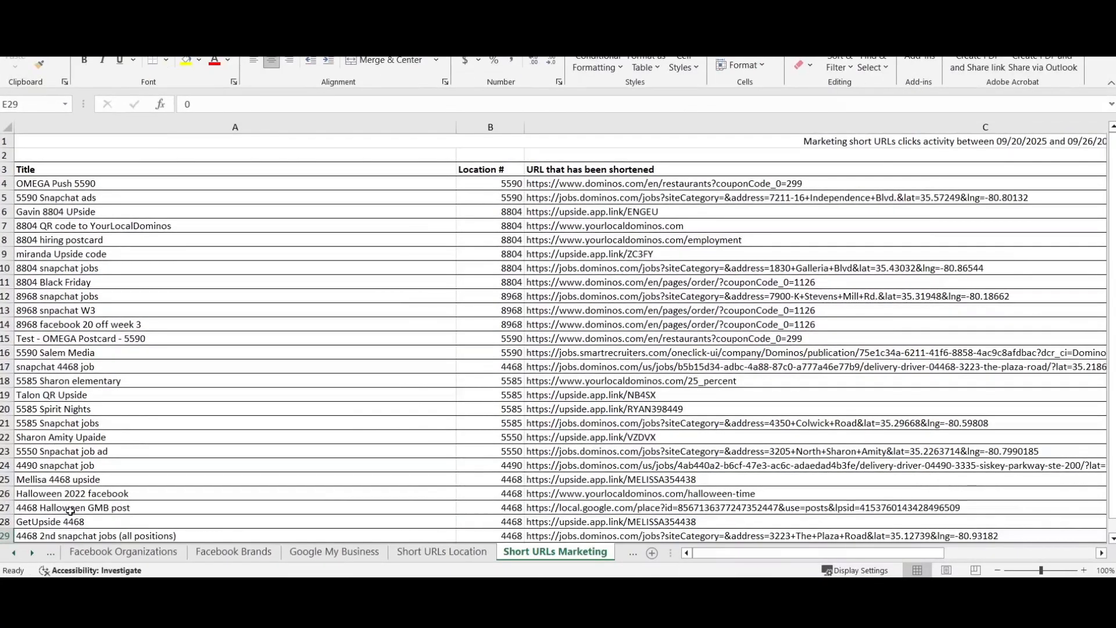
Browse the Facebook Locations, Organizations, Brands, Google My Business and Short URLs sheets
left_click(106, 555)
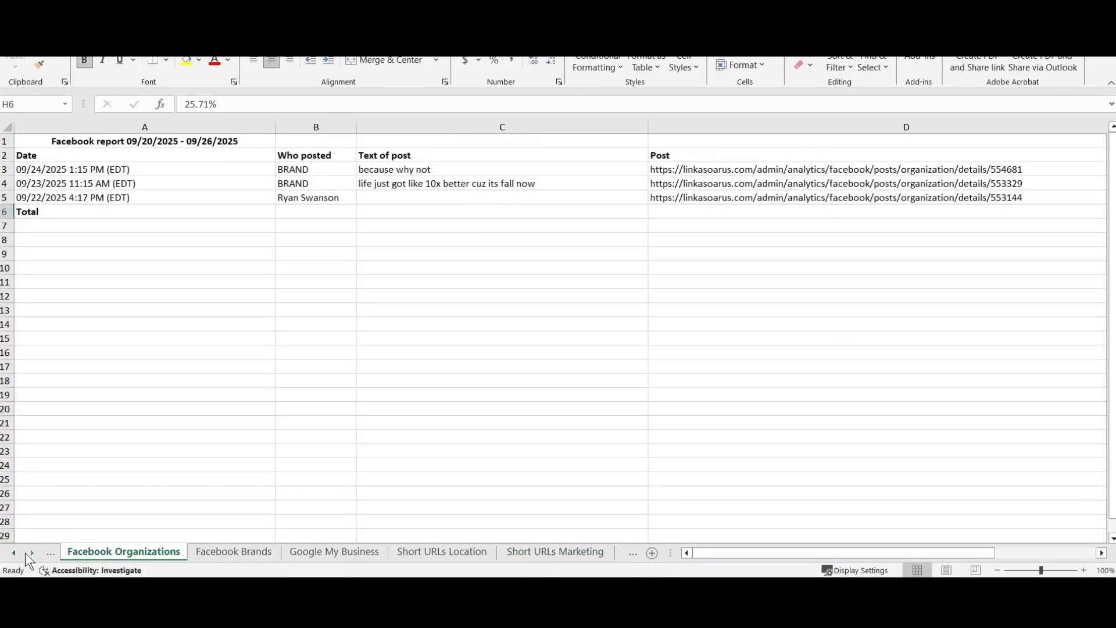
left_click(10, 551)
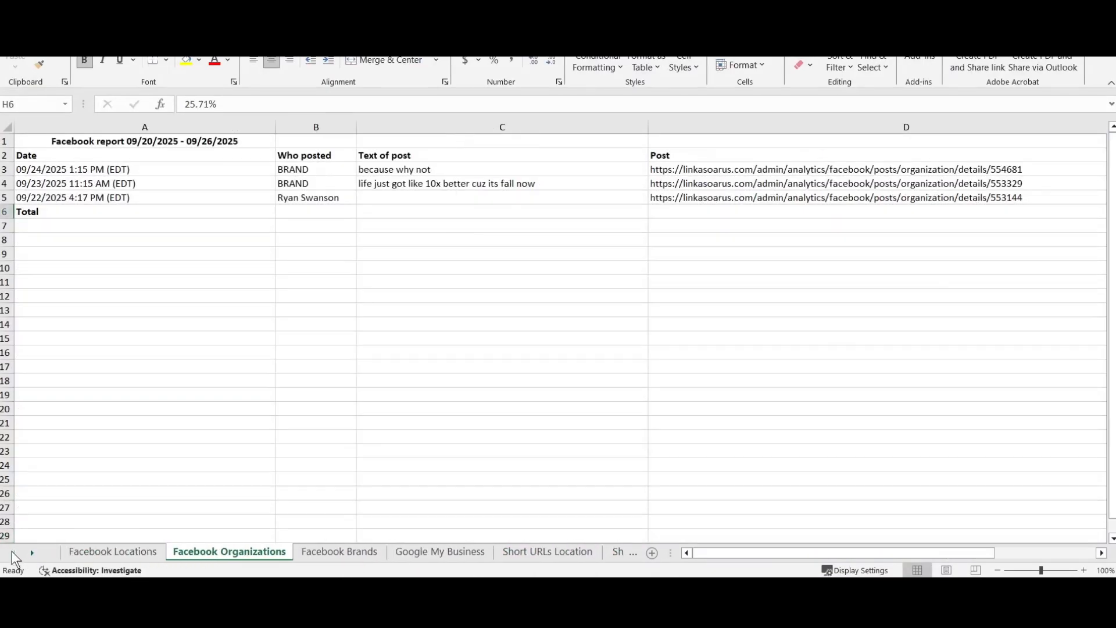
left_click(132, 552)
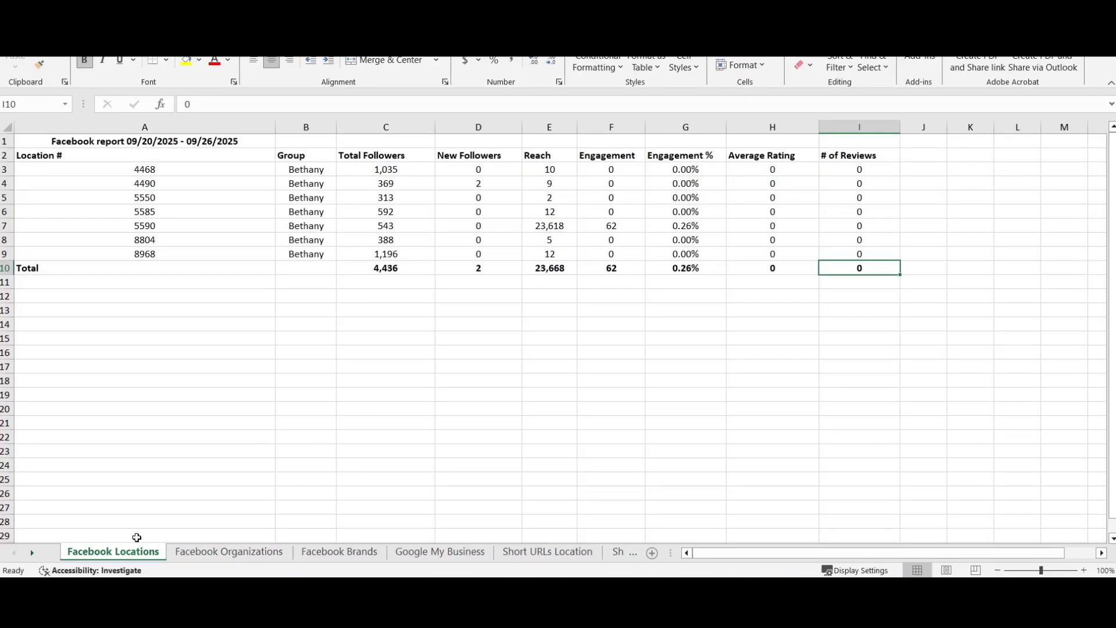
left_click(192, 554)
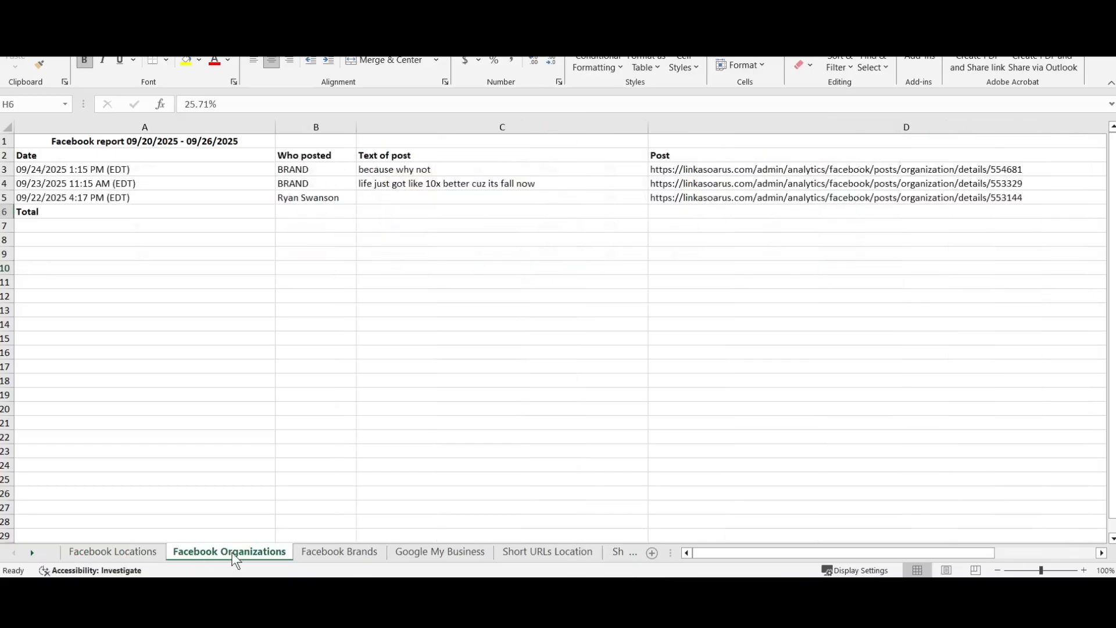
left_click(338, 558)
left_click(431, 559)
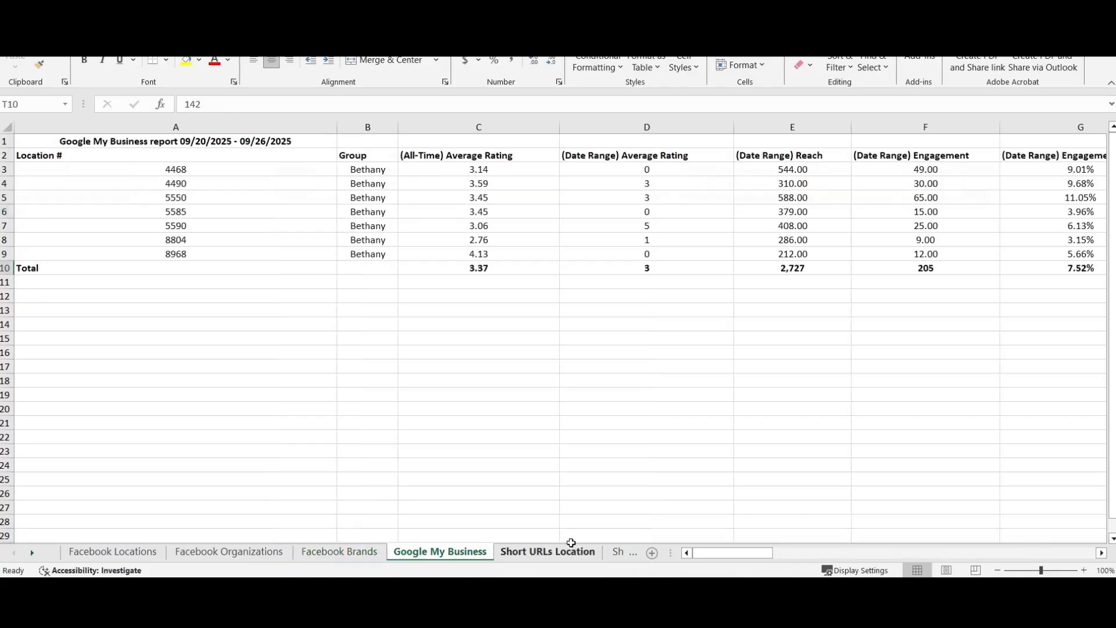
left_click(547, 557)
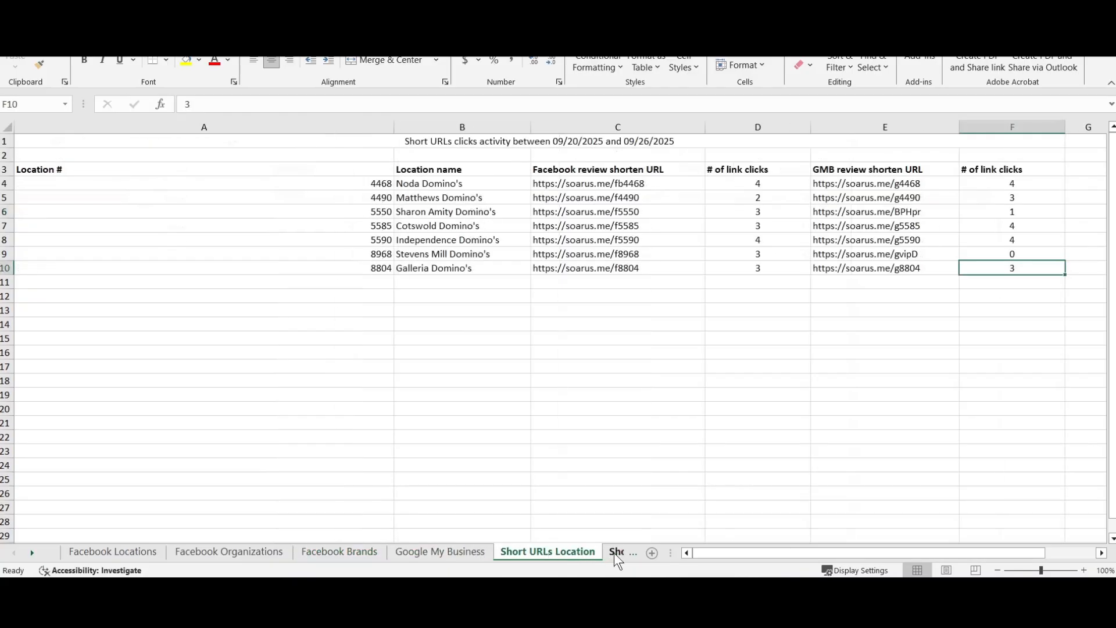
left_click(615, 553)
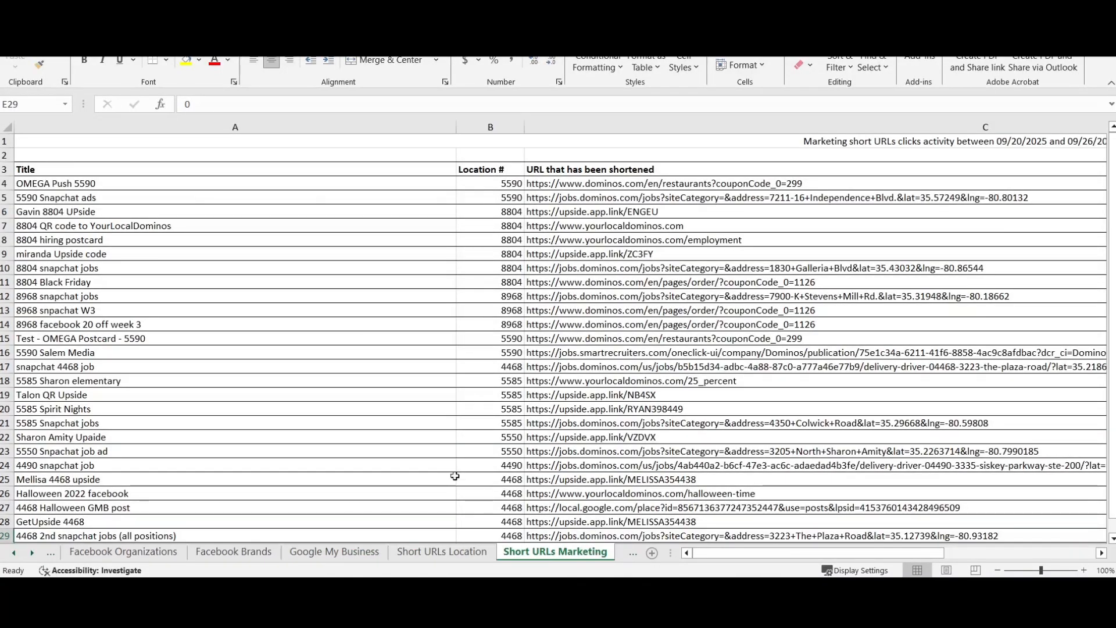
left_click(334, 553)
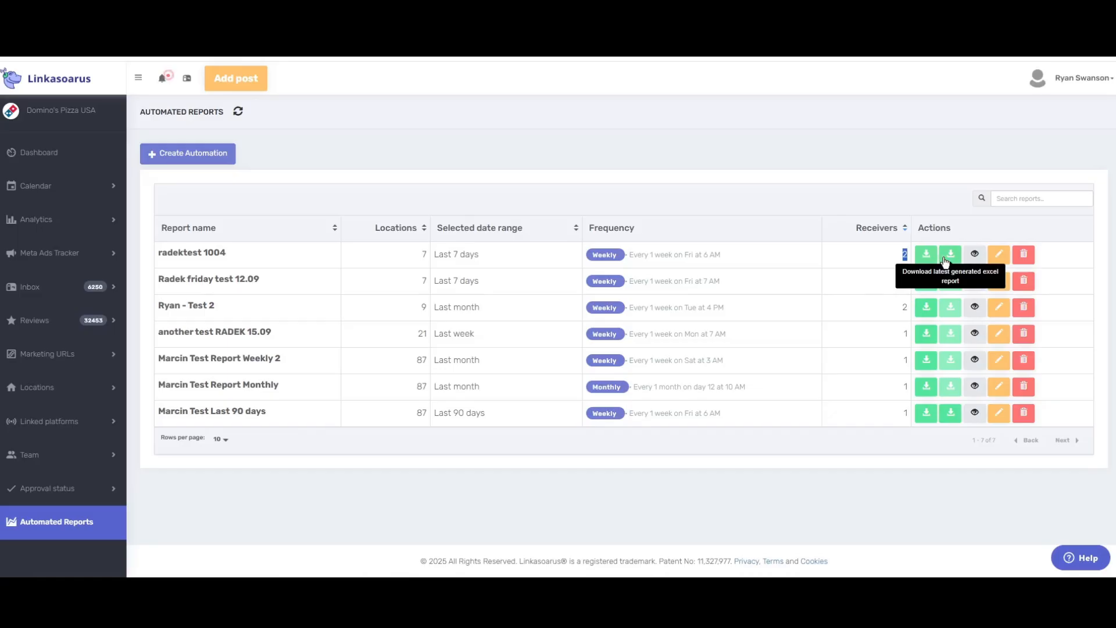
View radektest 1004's details: 7 locations, Last 7 days, weekly Friday 6 AM
mouse_move(77, 125)
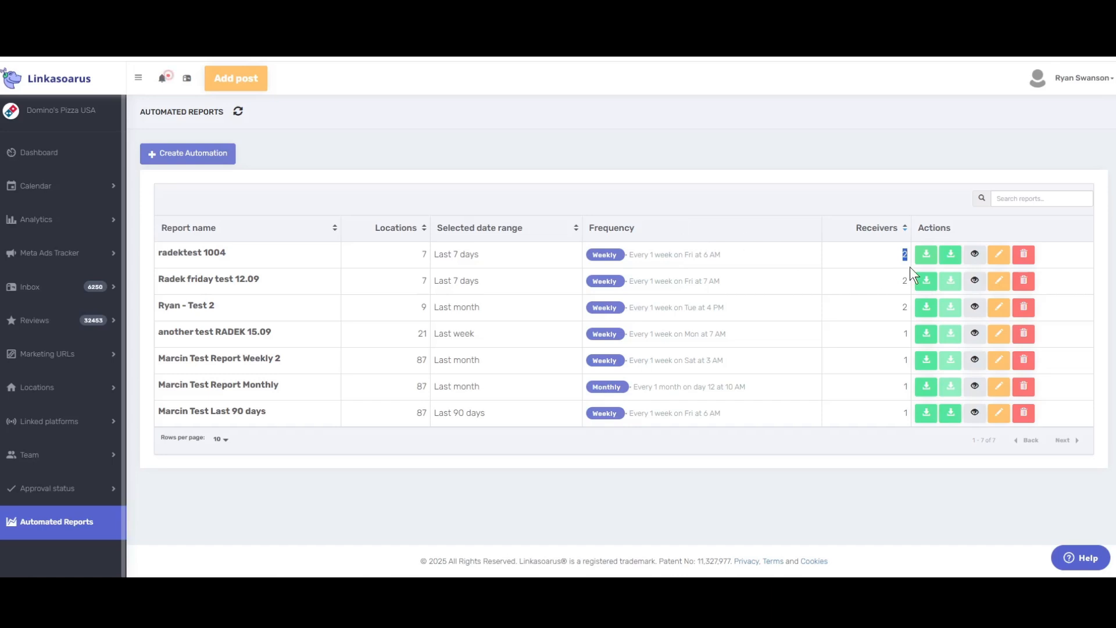
left_click(976, 256)
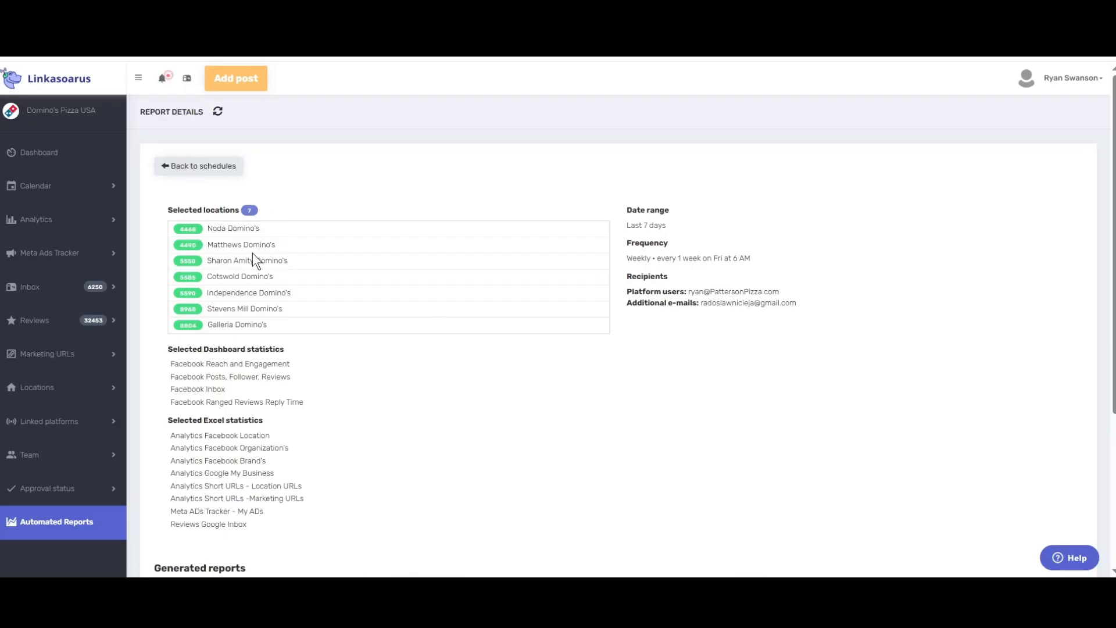
scroll(419, 285, "down", 3)
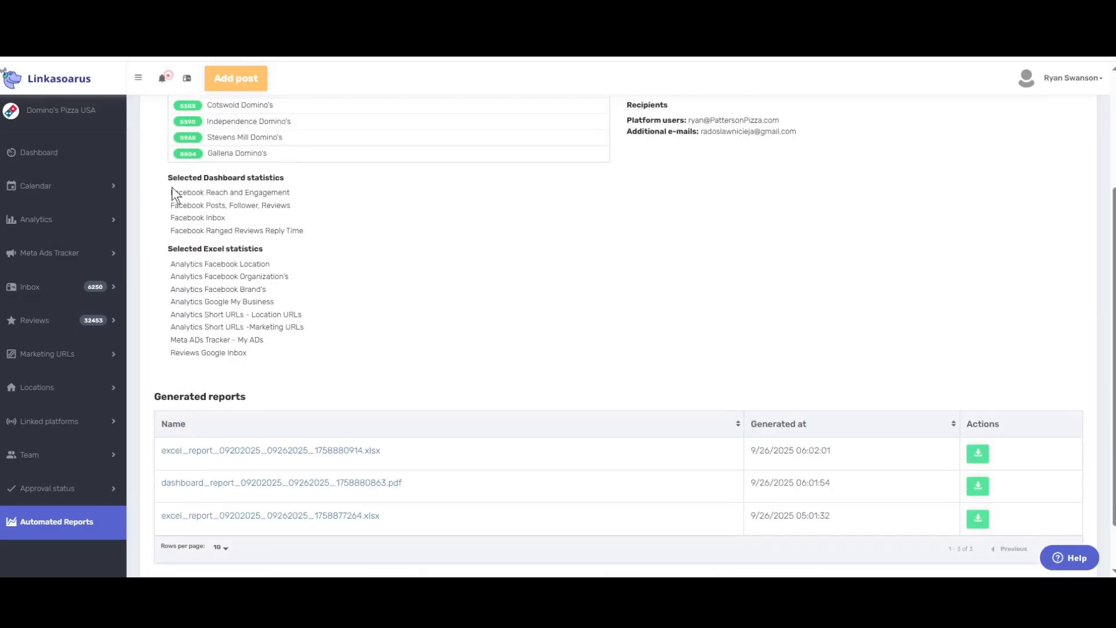
left_click_drag(169, 177, 284, 177)
left_click_drag(220, 192, 220, 229)
left_click(181, 190)
scroll(416, 321, "down", 2)
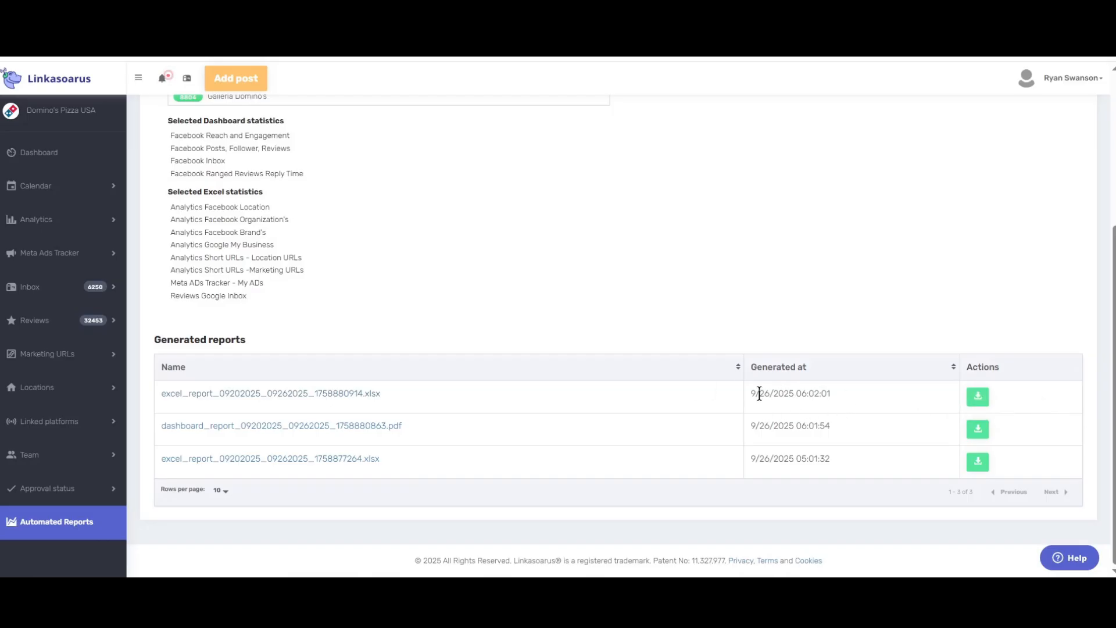
left_click_drag(760, 394, 832, 394)
scroll(645, 305, "up", 4)
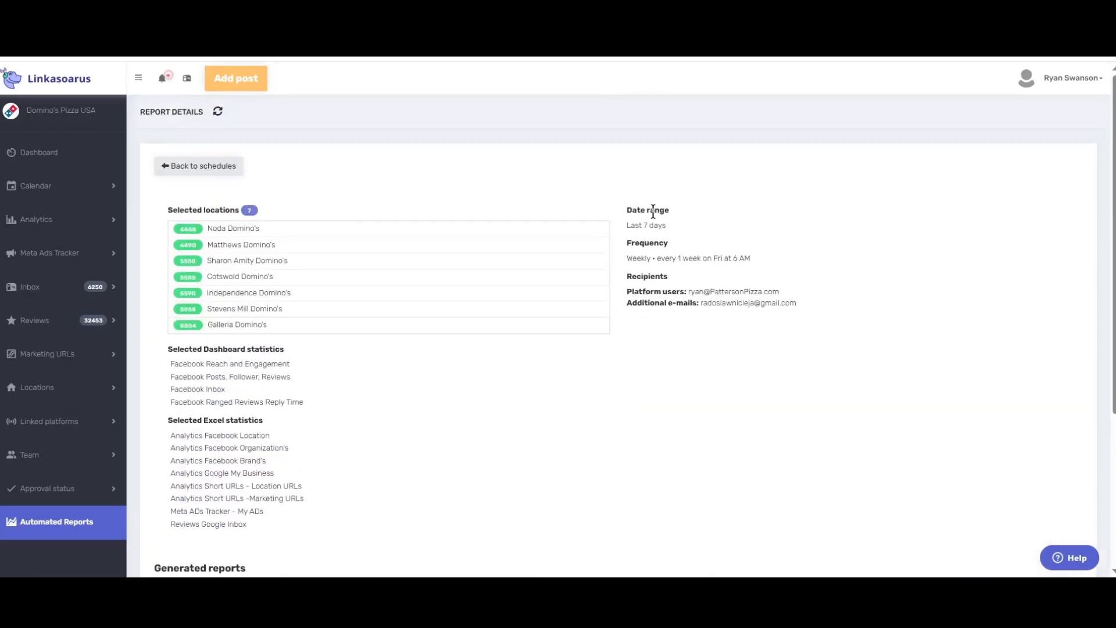
left_click_drag(643, 207, 674, 212)
left_click_drag(627, 243, 685, 242)
left_click_drag(633, 277, 669, 277)
Start editing radektest 1004 and expand the 1 million, Bethany and Angel's Area location groups
left_click(203, 167)
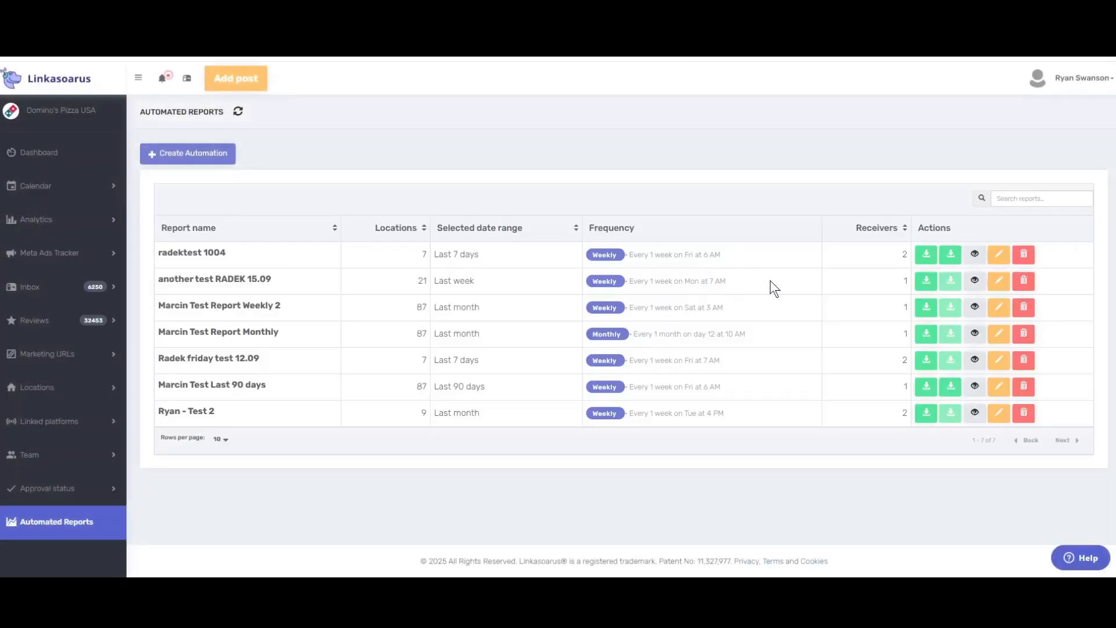
left_click(999, 256)
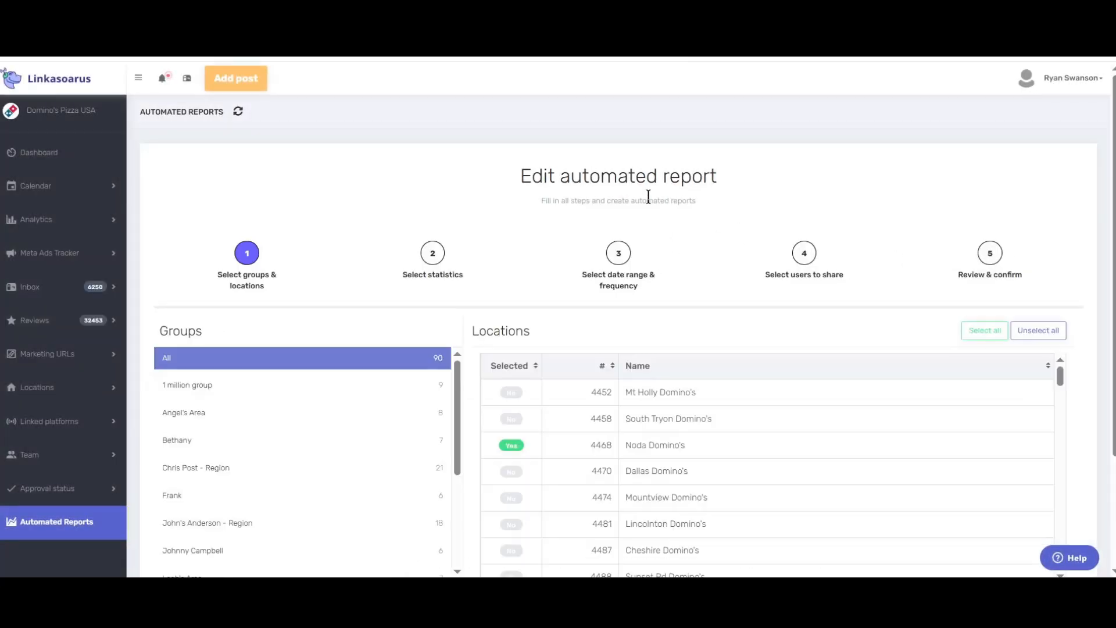
scroll(639, 254, "down", 3)
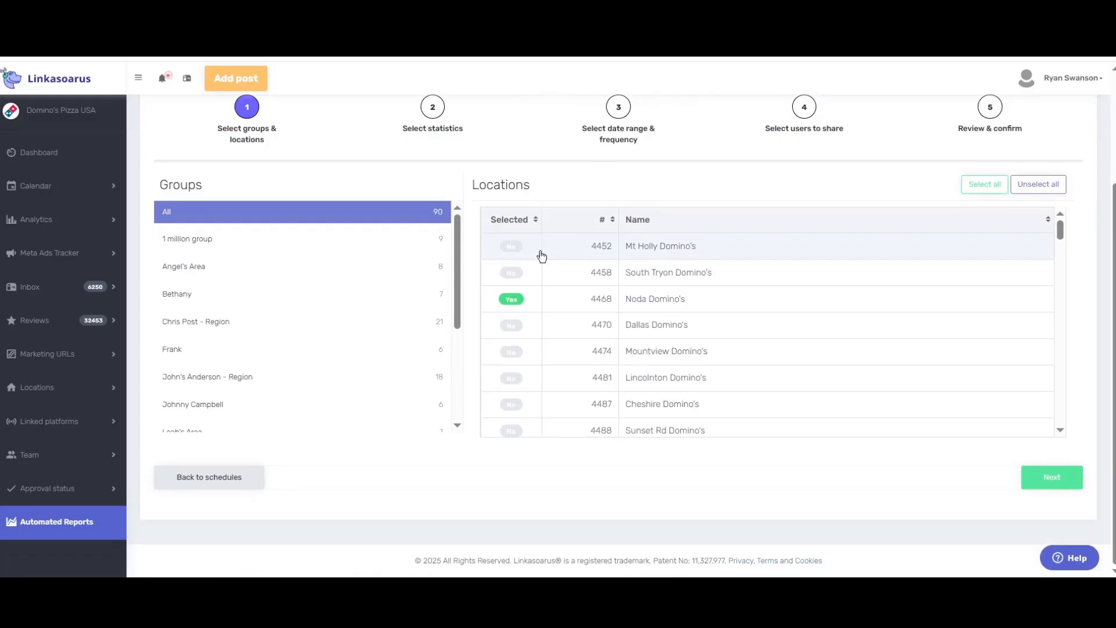
left_click(289, 238)
left_click(220, 269)
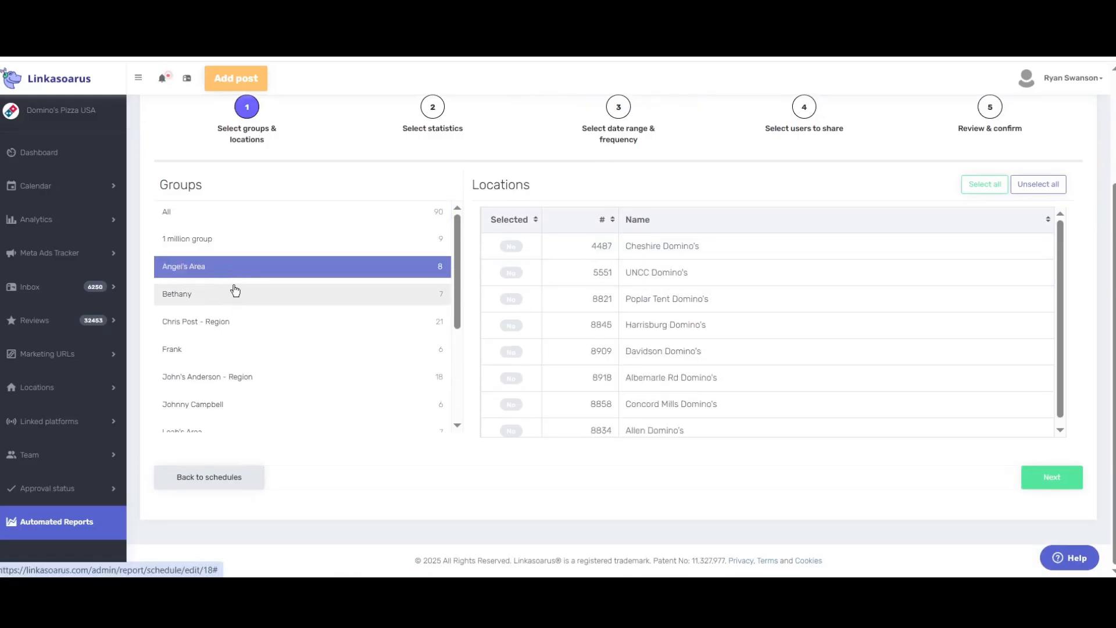
left_click(235, 291)
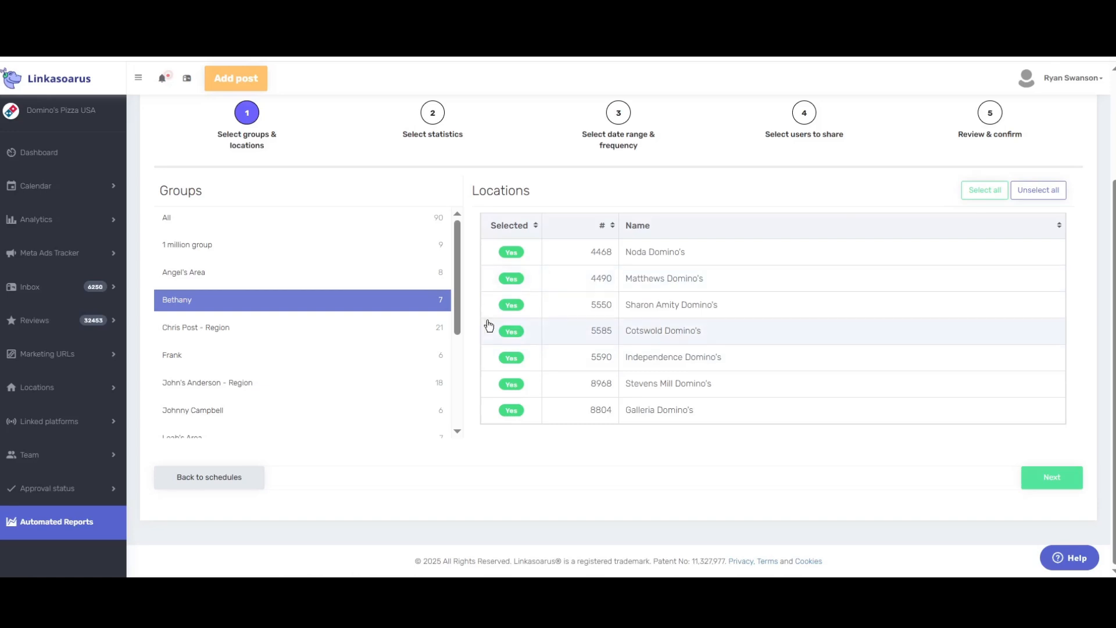
left_click(381, 277)
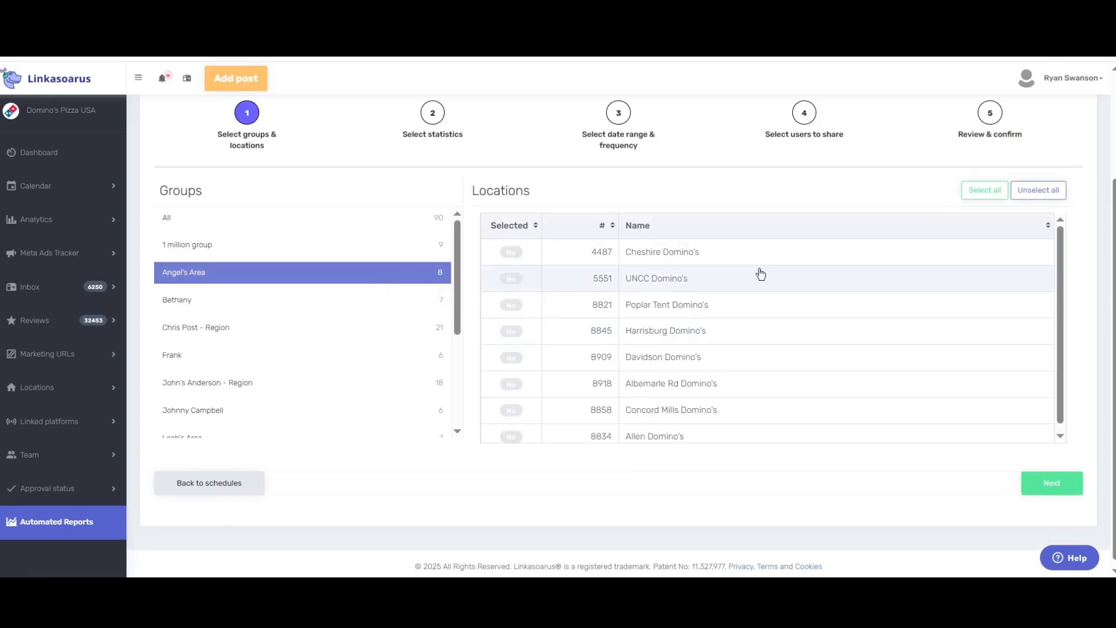
Select only Cheshire, Poplar Tent and Davidson Domino's, then continue to statistics
left_click(985, 196)
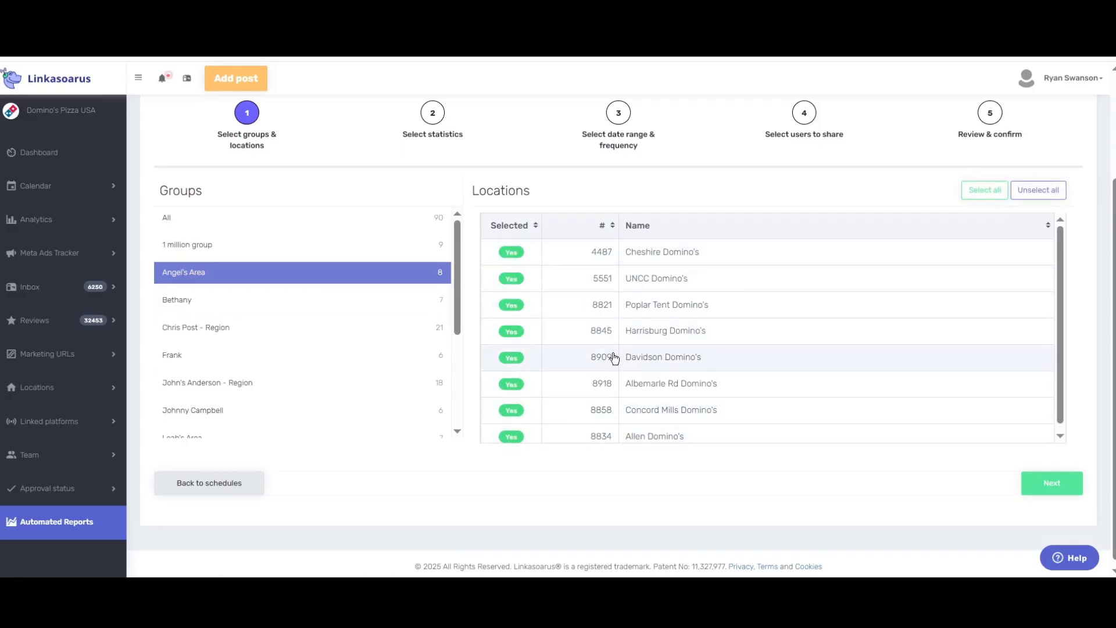
left_click(1037, 191)
left_click(512, 253)
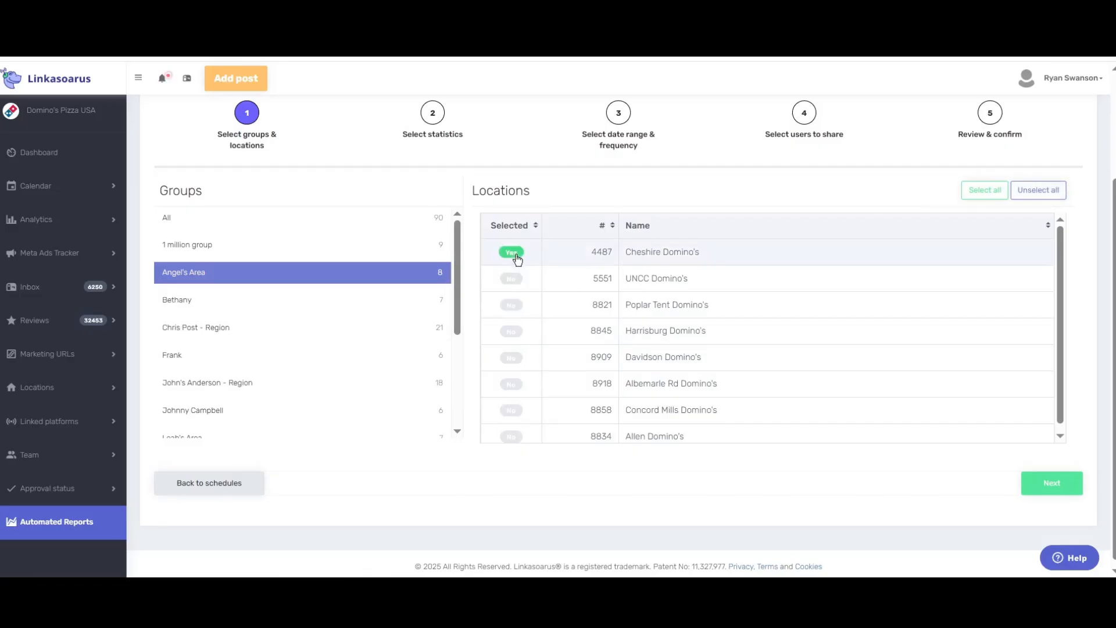
left_click(513, 306)
left_click(514, 360)
left_click(1073, 486)
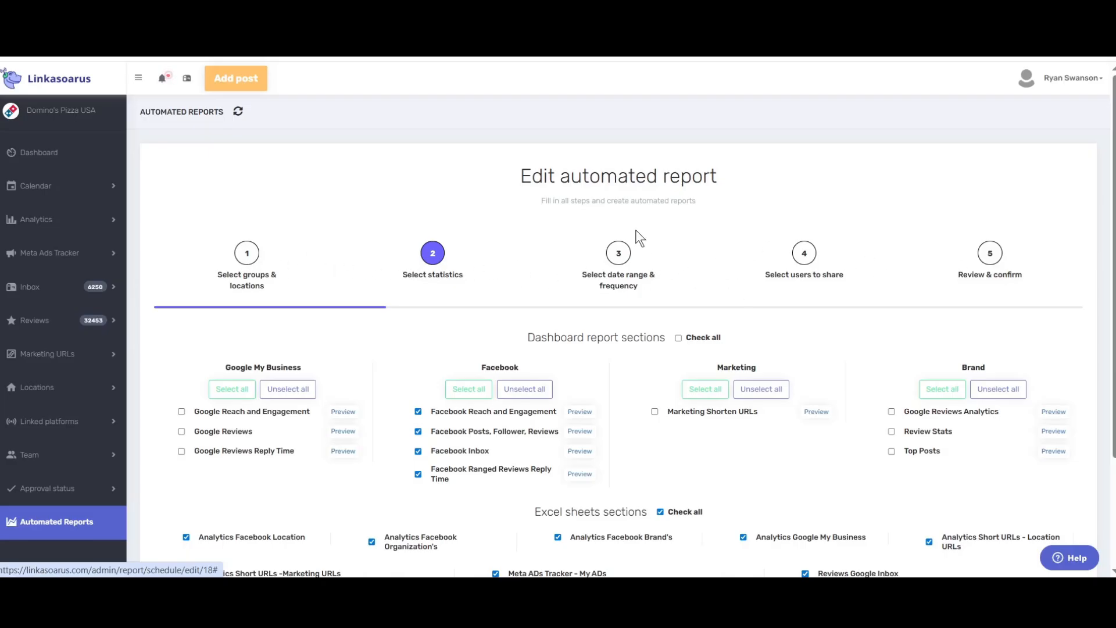
Keep the four Facebook dashboard statistics unchanged and advance to step 3
scroll(657, 291, "down", 3)
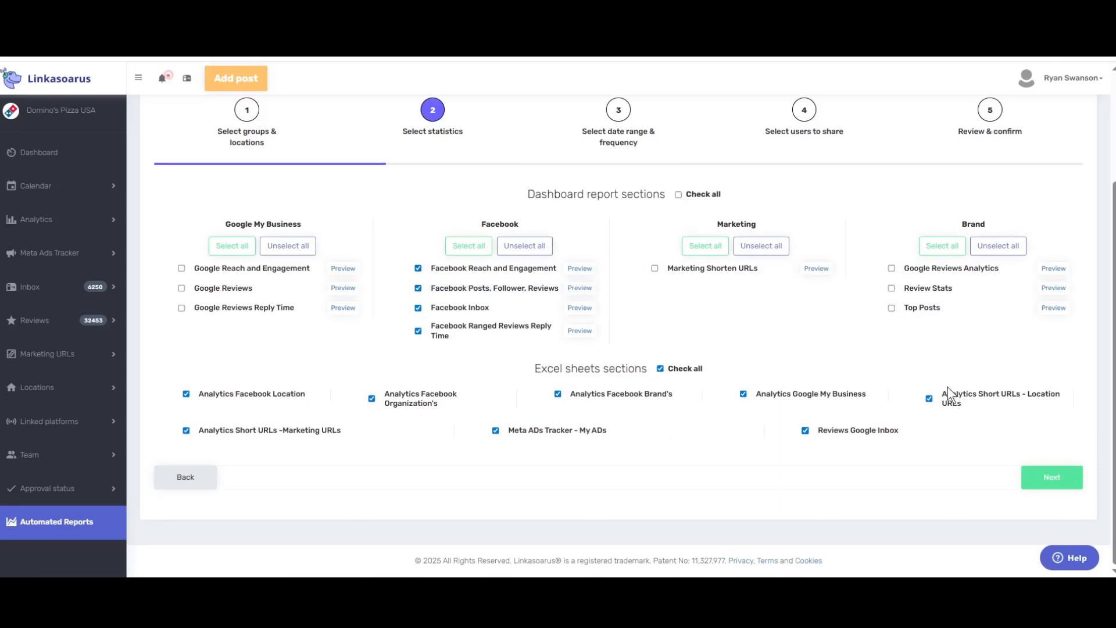
left_click(1053, 484)
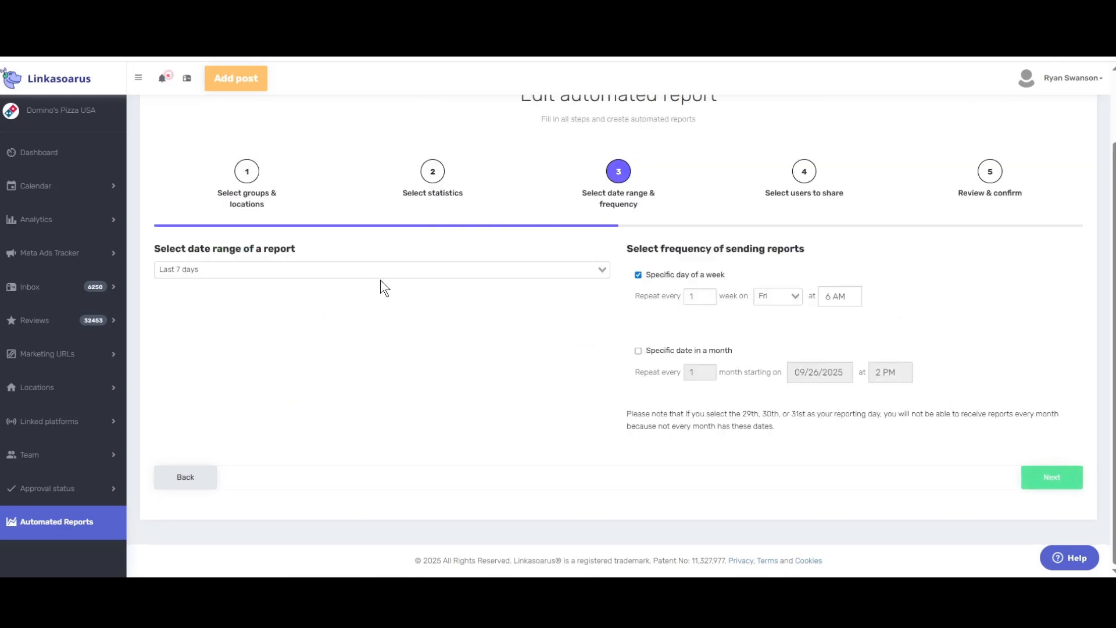
Keep Last 7 days and the weekly Friday 6 AM schedule, then continue to recipients
left_click(230, 273)
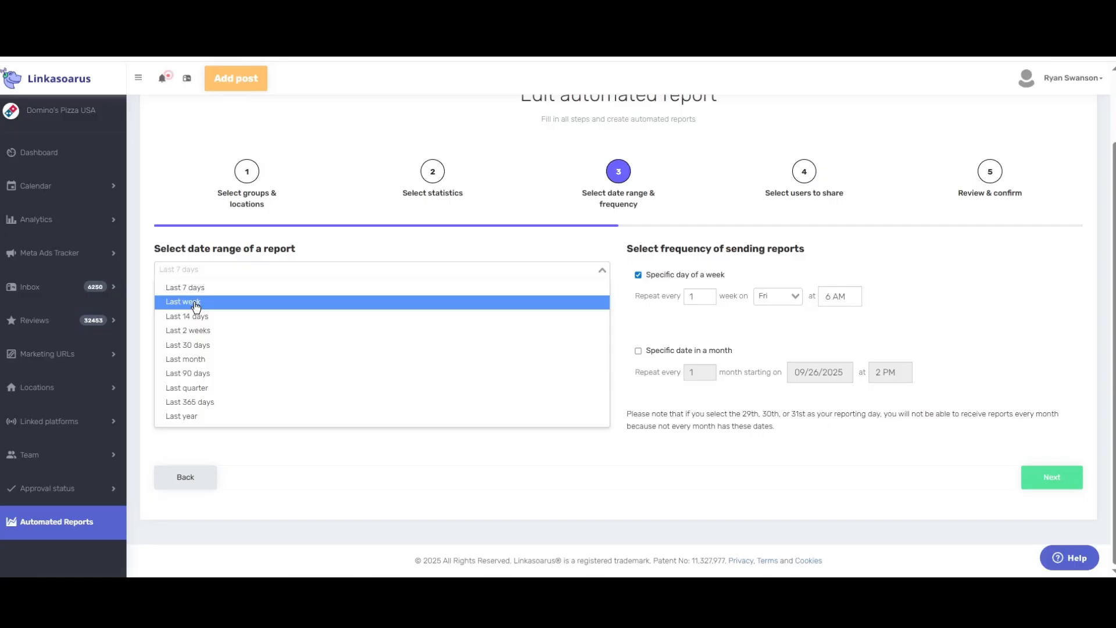
left_click(672, 211)
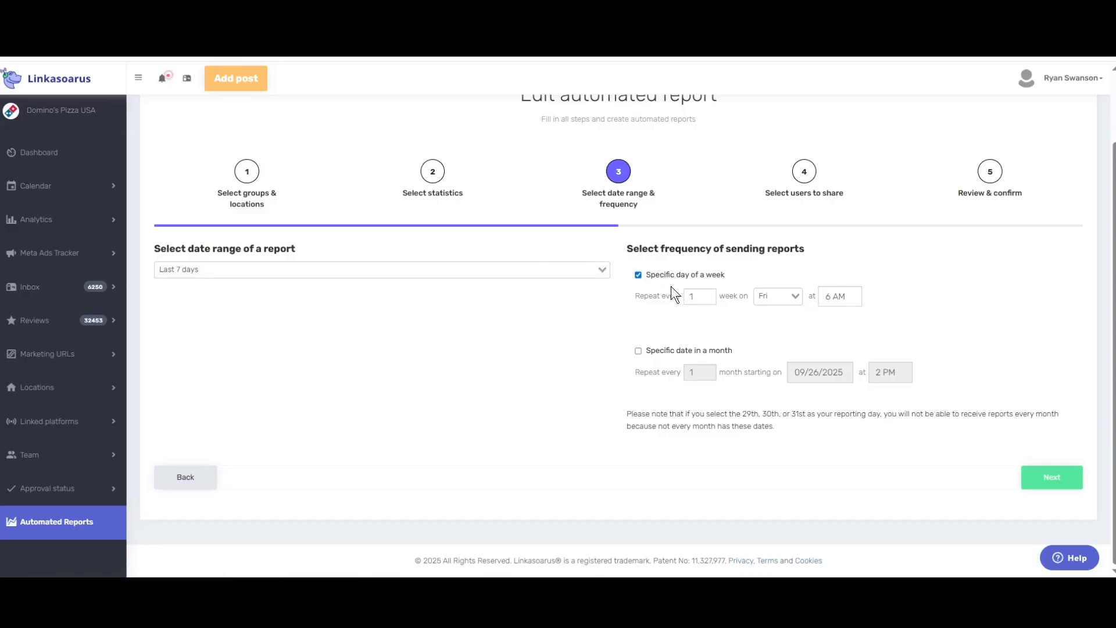
left_click(638, 351)
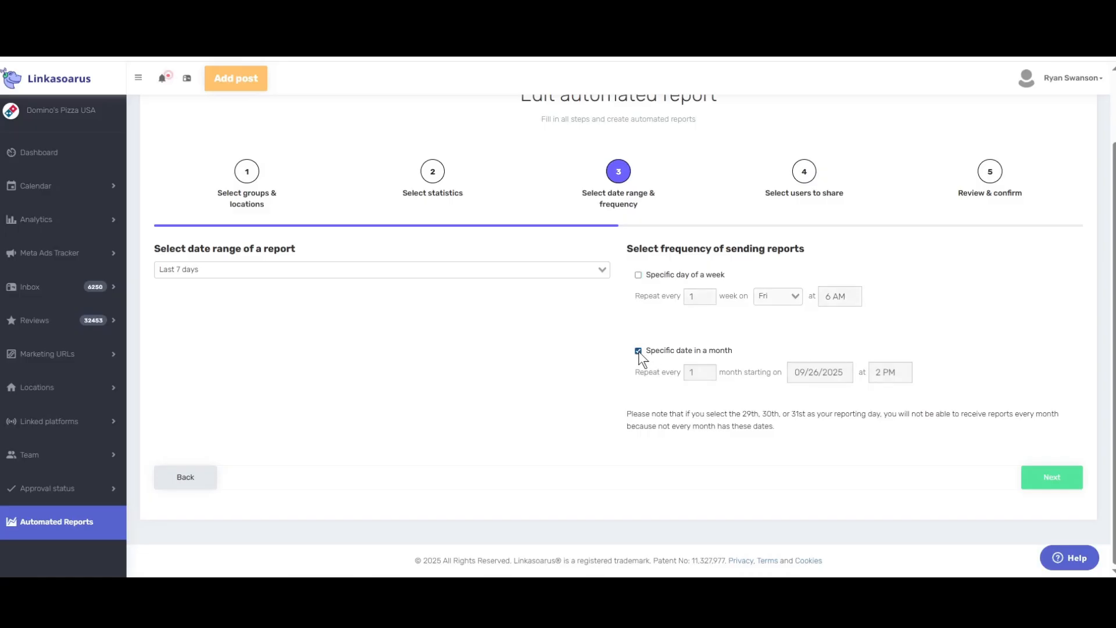
left_click(705, 376)
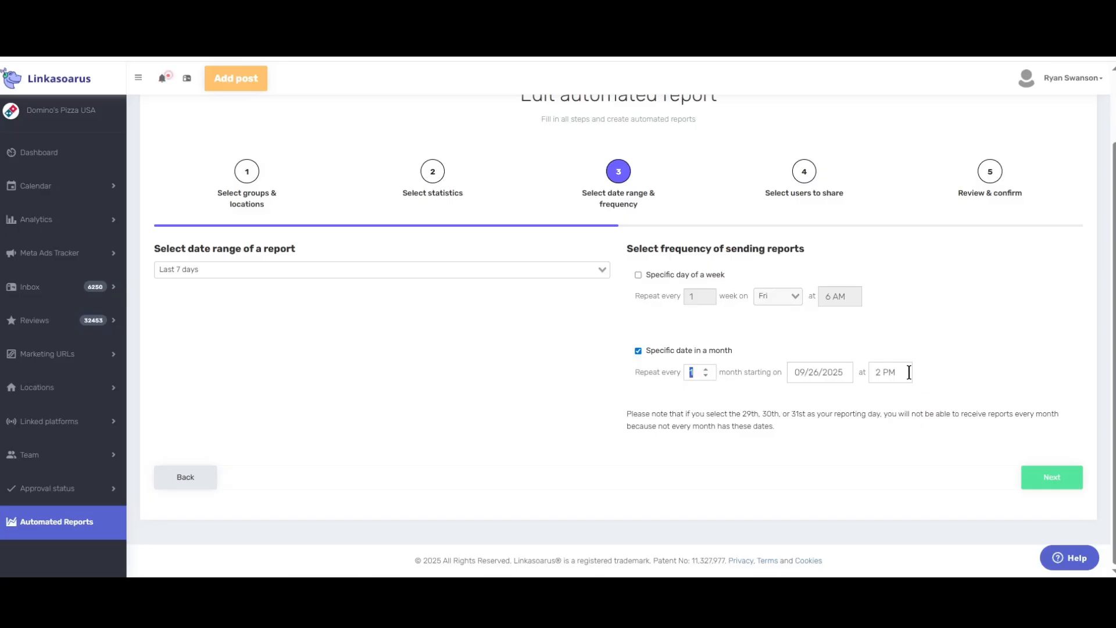
left_click(639, 275)
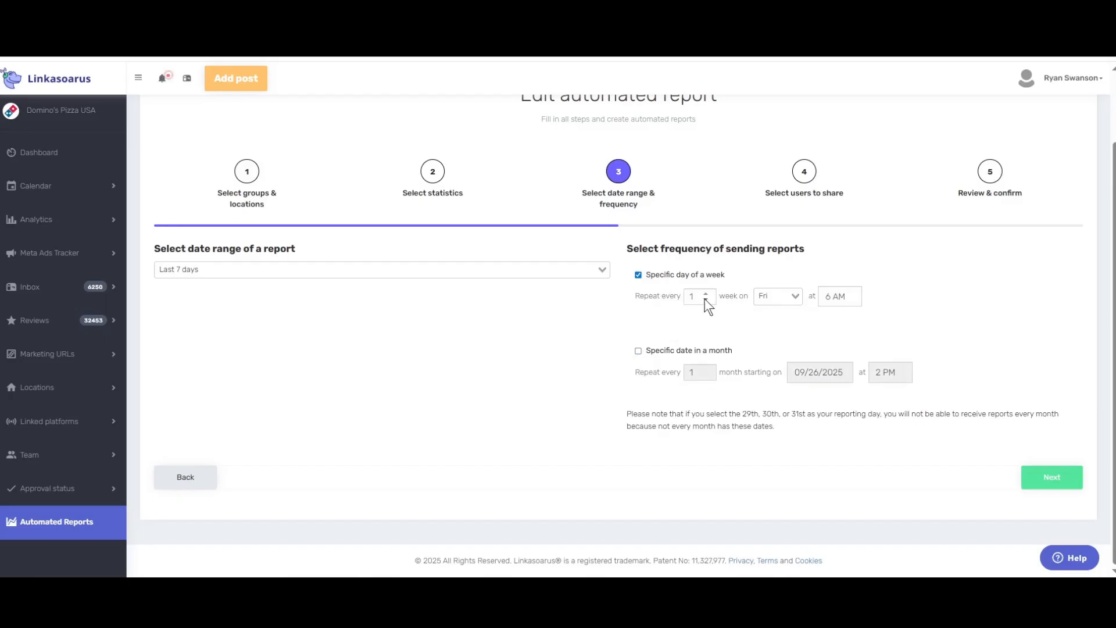
left_click(775, 296)
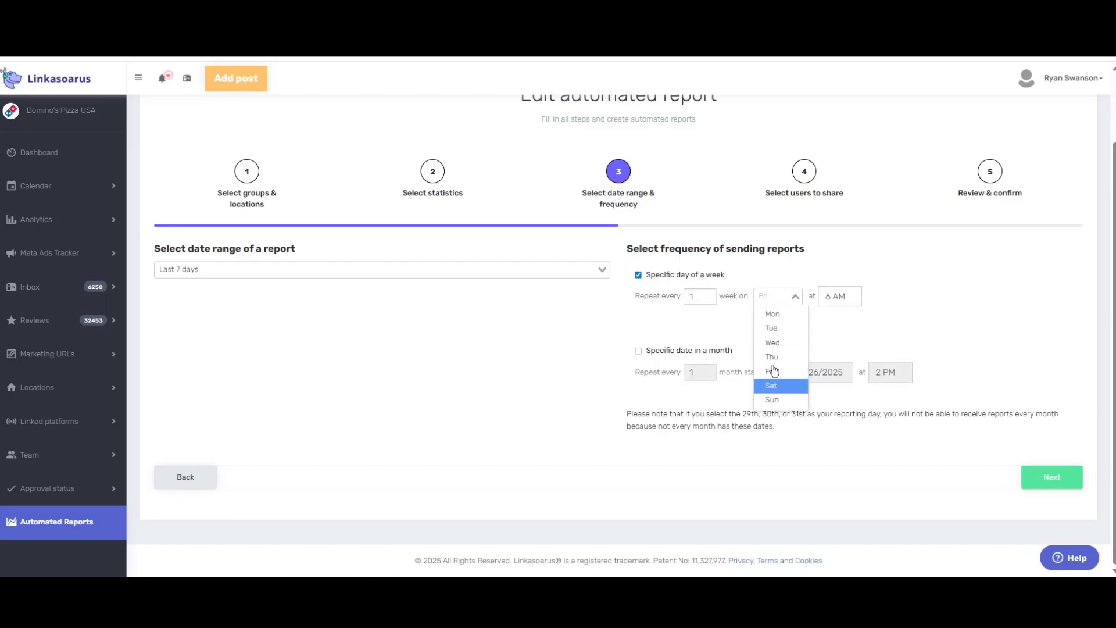
left_click(834, 298)
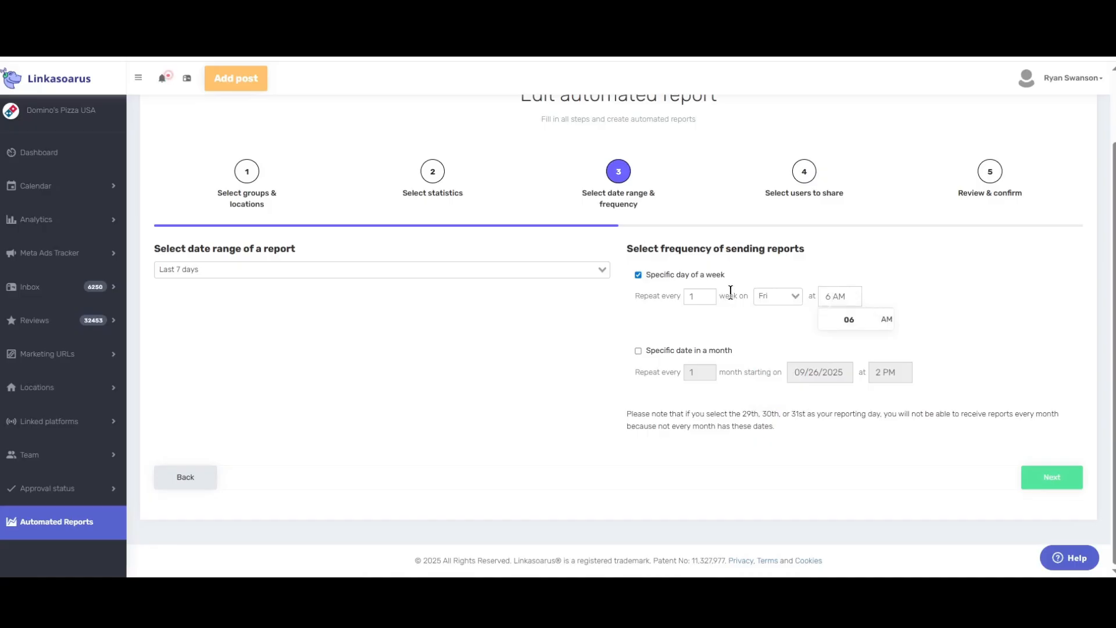
left_click(701, 297)
left_click(1046, 482)
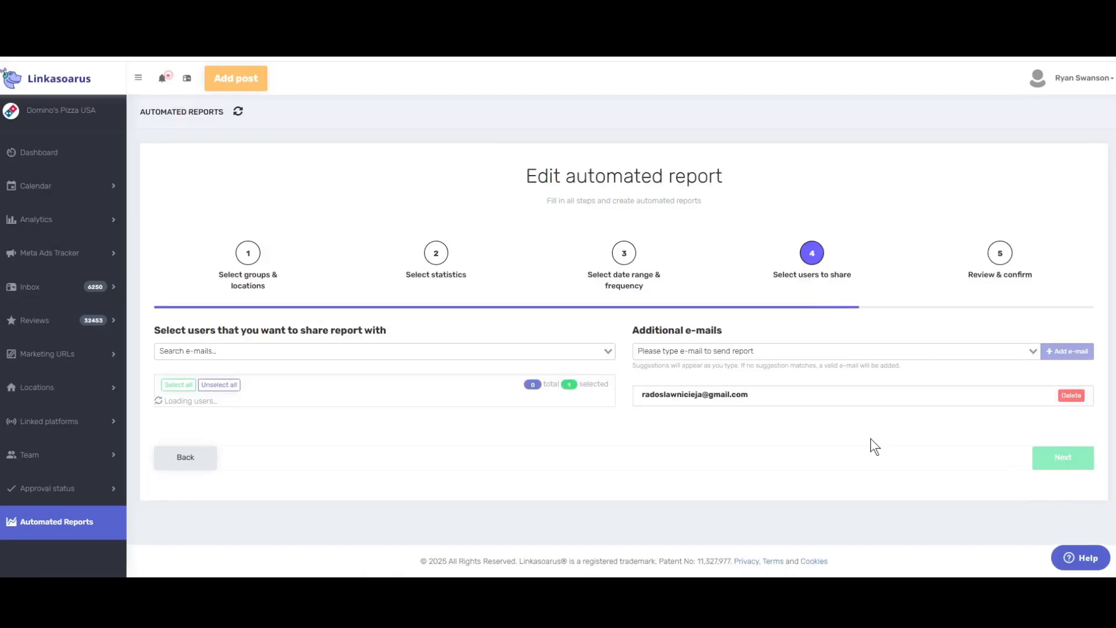
Add the second user as a recipient, keep the additional e-mail, and go to Review & confirm
scroll(740, 317, "down", 3)
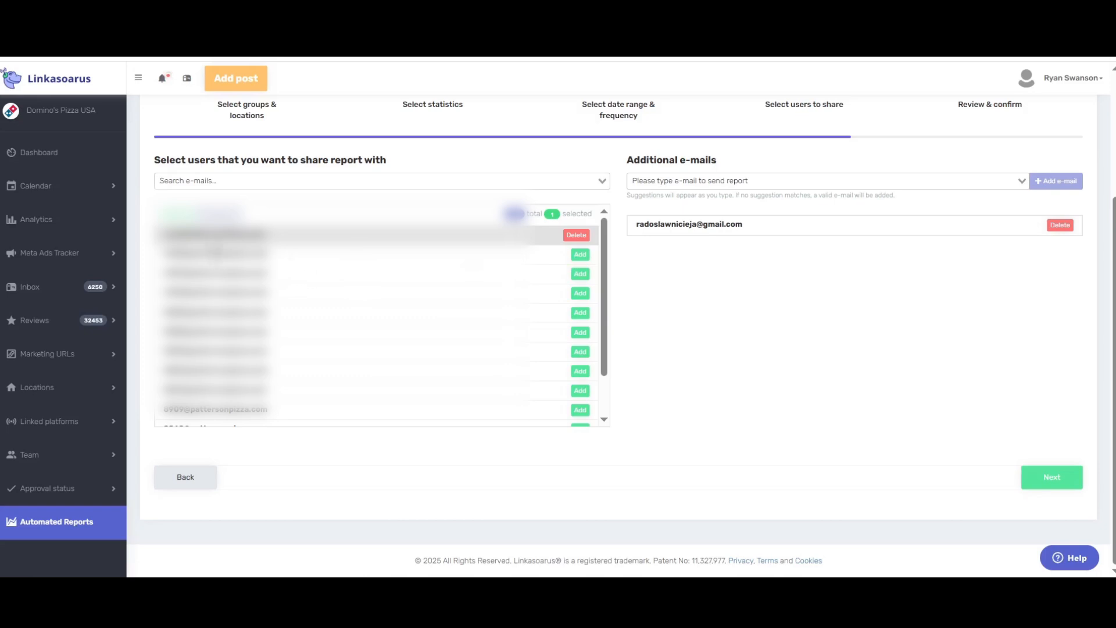
left_click(578, 254)
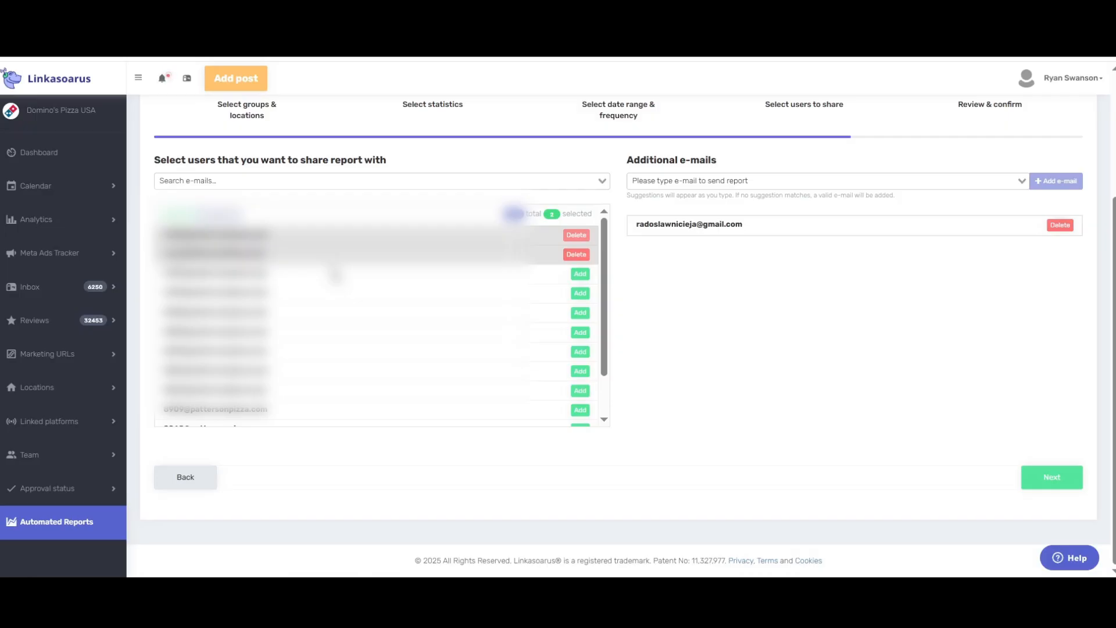
left_click(596, 180)
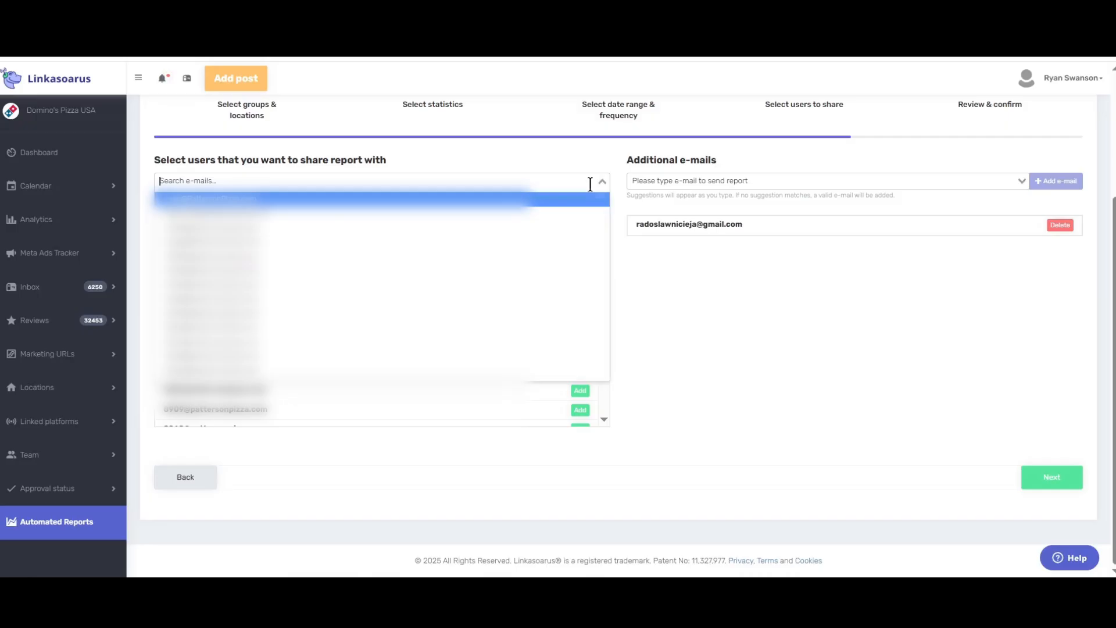
left_click(681, 283)
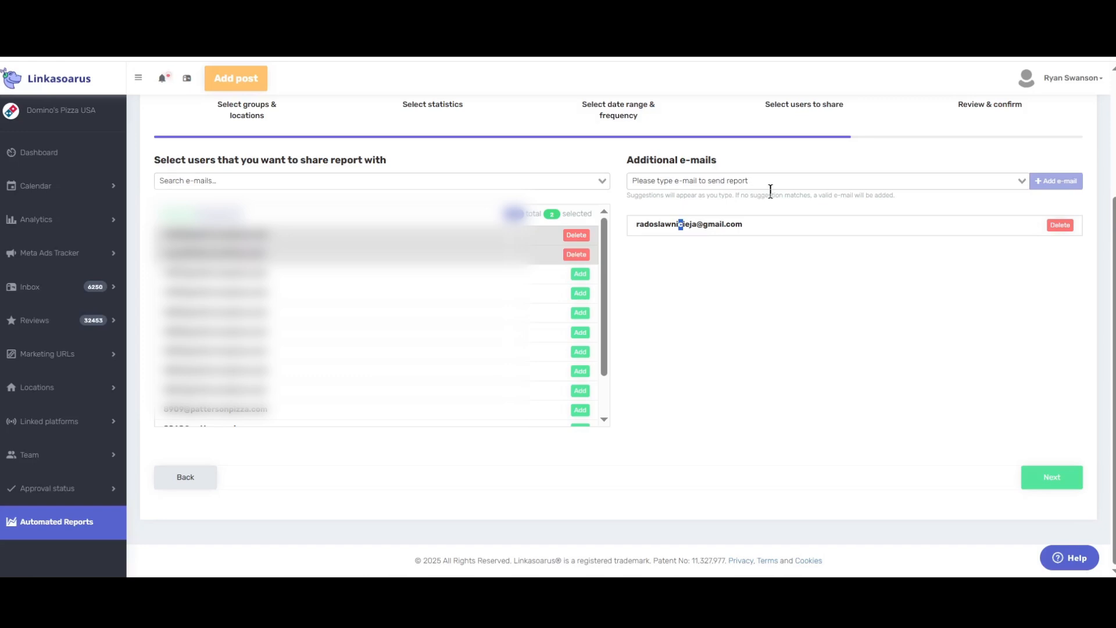
left_click(783, 153)
left_click_drag(658, 162, 726, 159)
left_click(803, 156)
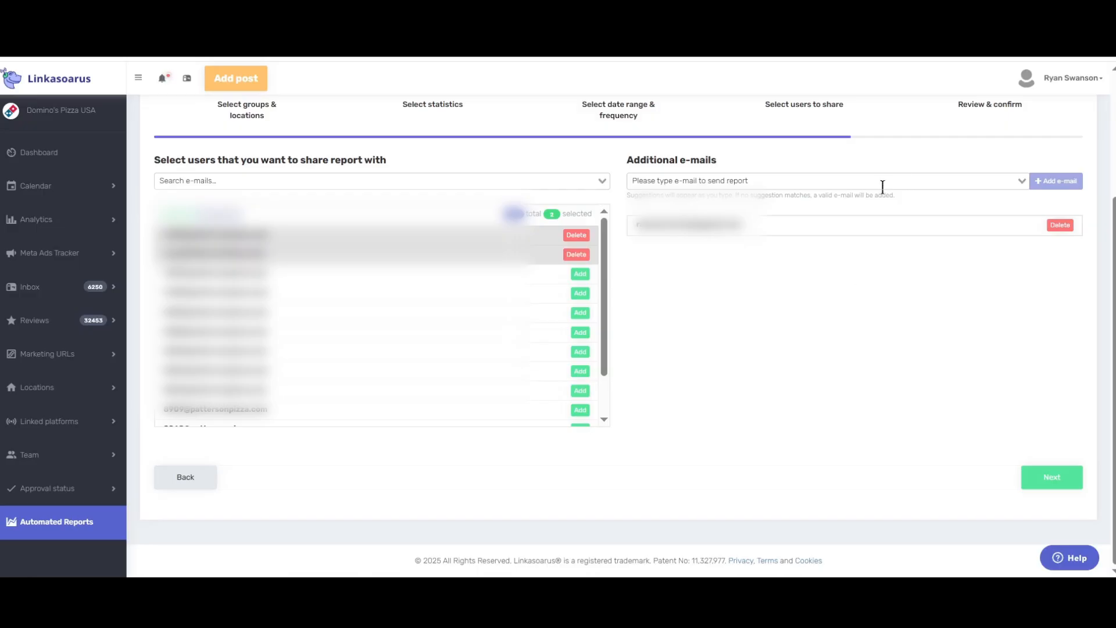
left_click(1050, 477)
Check the report name 'radektest 1004' and save the changes
scroll(610, 336, "down", 4)
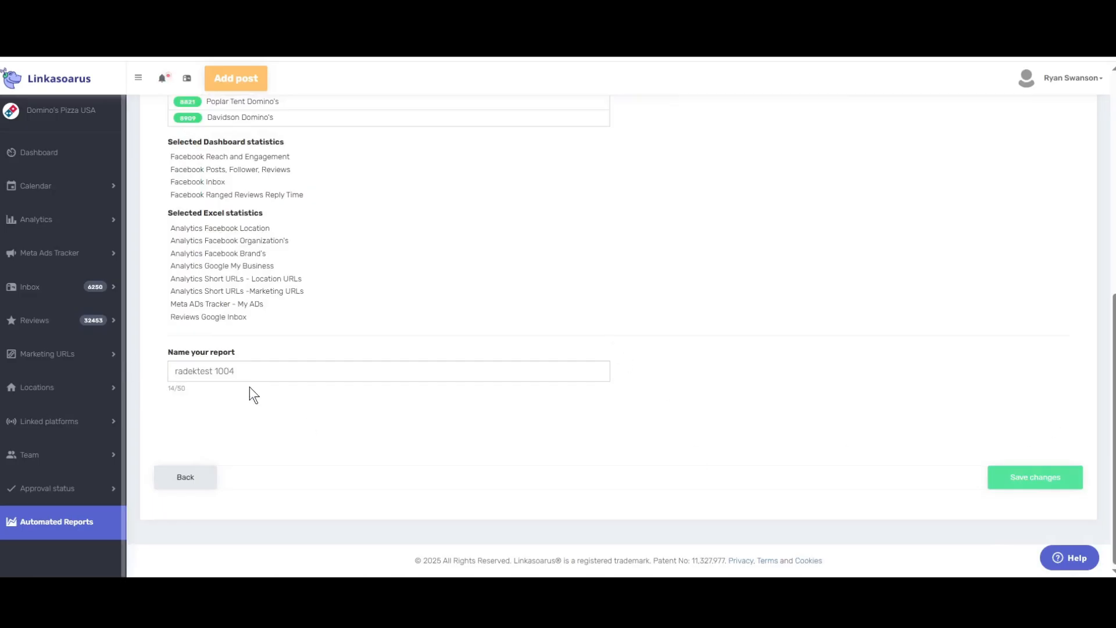
triple_click(251, 370)
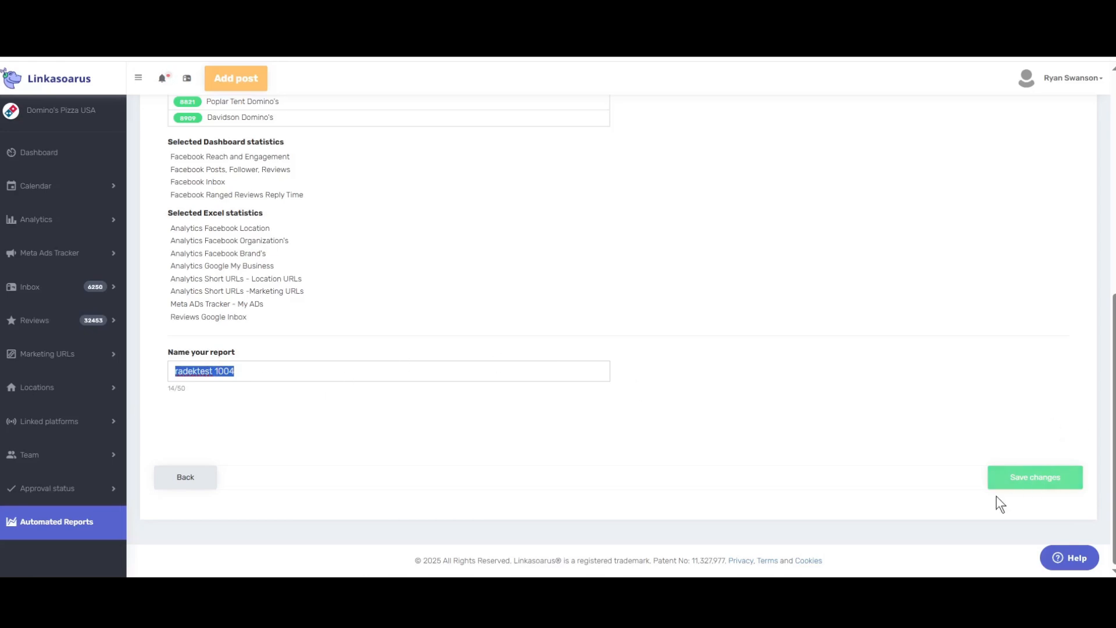
left_click(1034, 485)
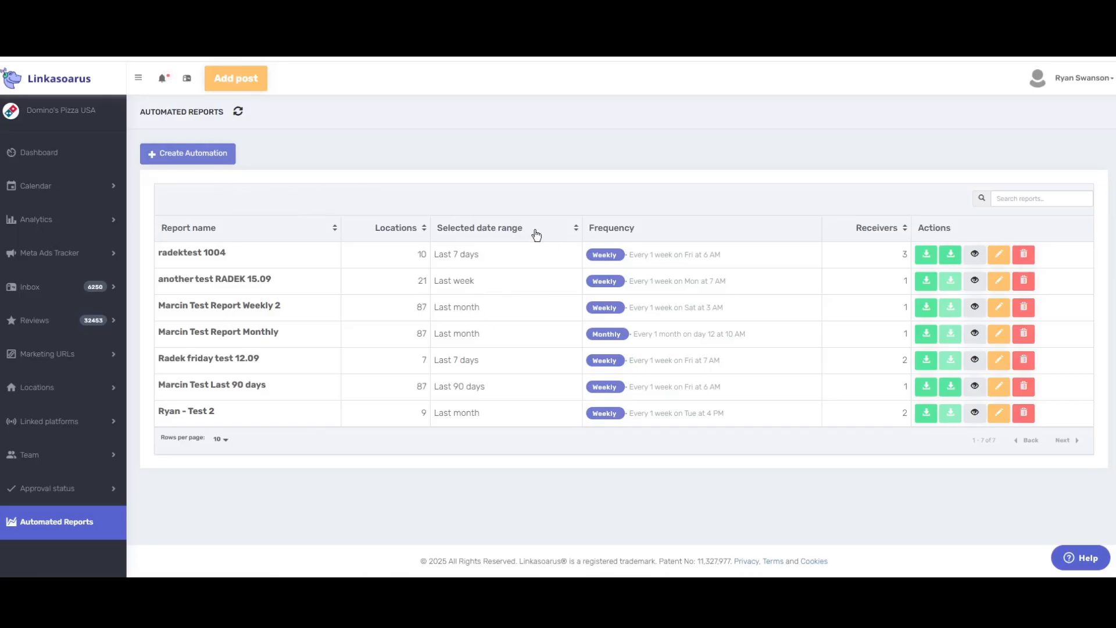
Start a new automated report covering the Mt Holly and Mountview Domino's locations
left_click(205, 165)
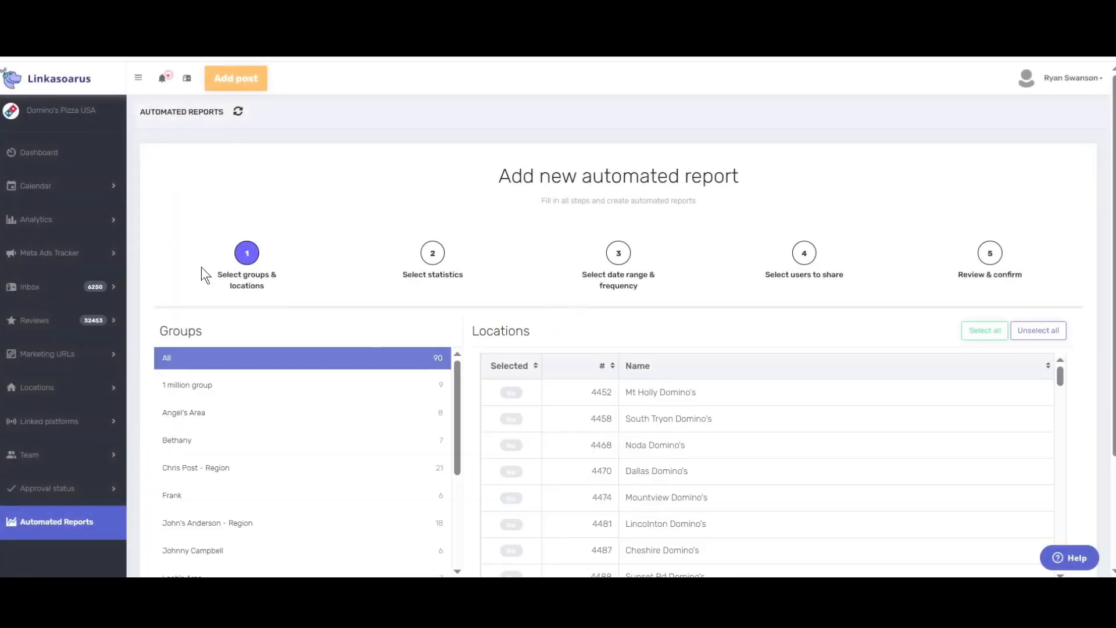
scroll(294, 375, "down", 3)
left_click(512, 246)
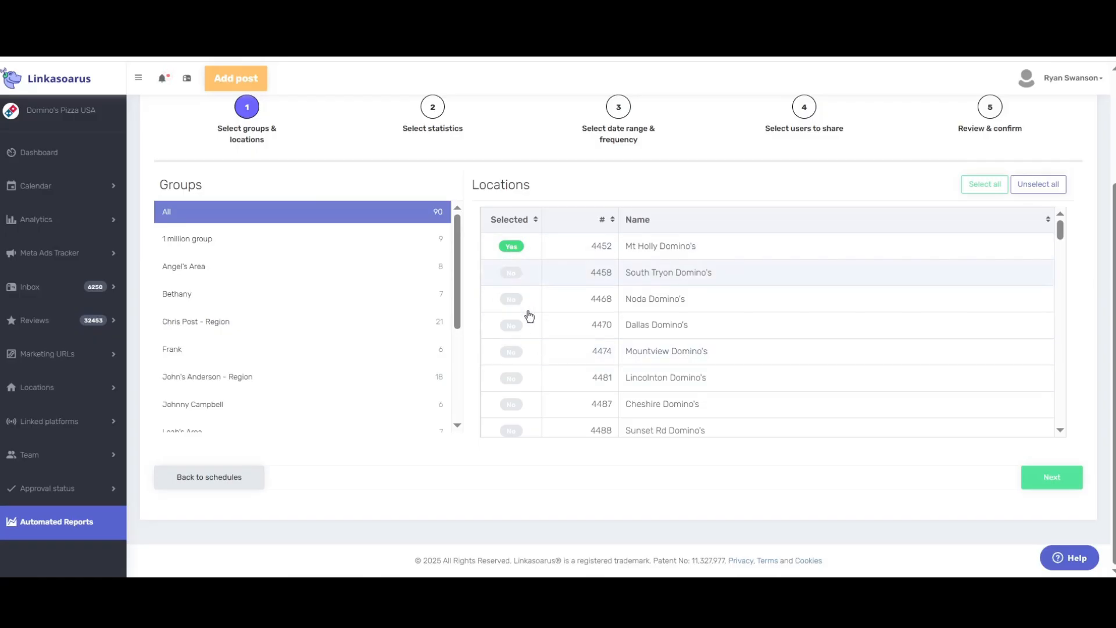
left_click(513, 352)
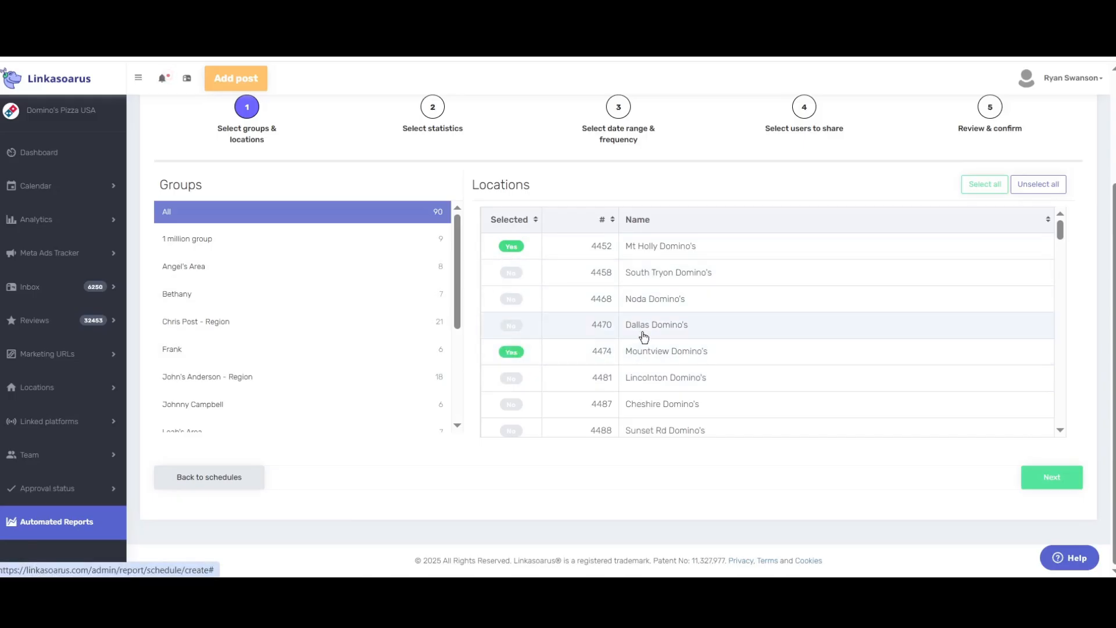
left_click(1040, 484)
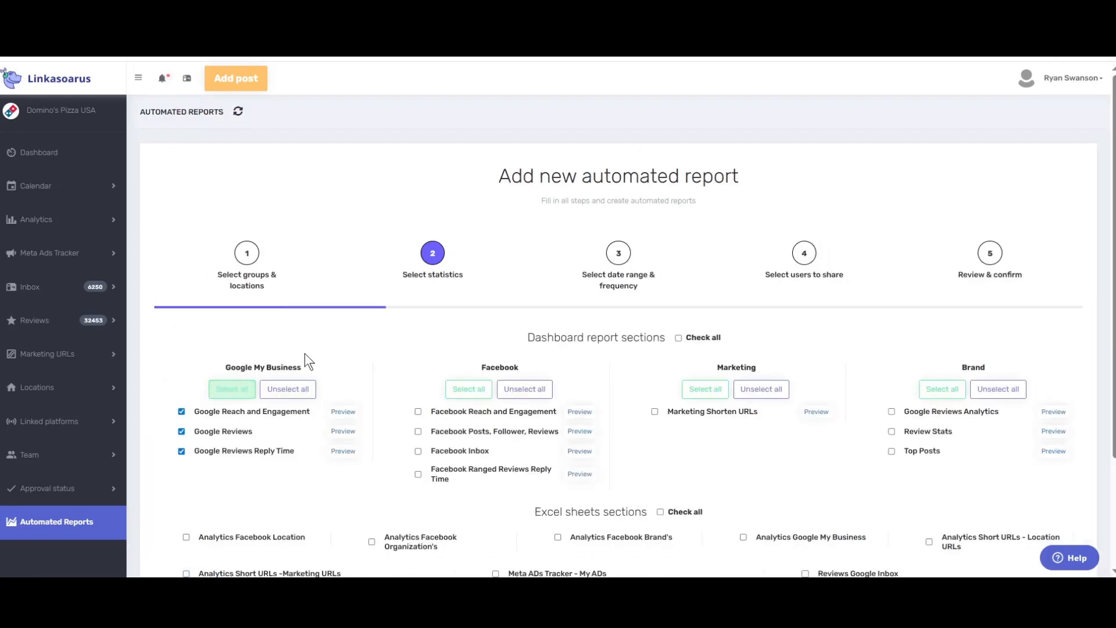
Include all Excel, Facebook, Marketing Shorten URLs and Brand statistics sections
scroll(306, 355, "down", 2)
left_click(660, 370)
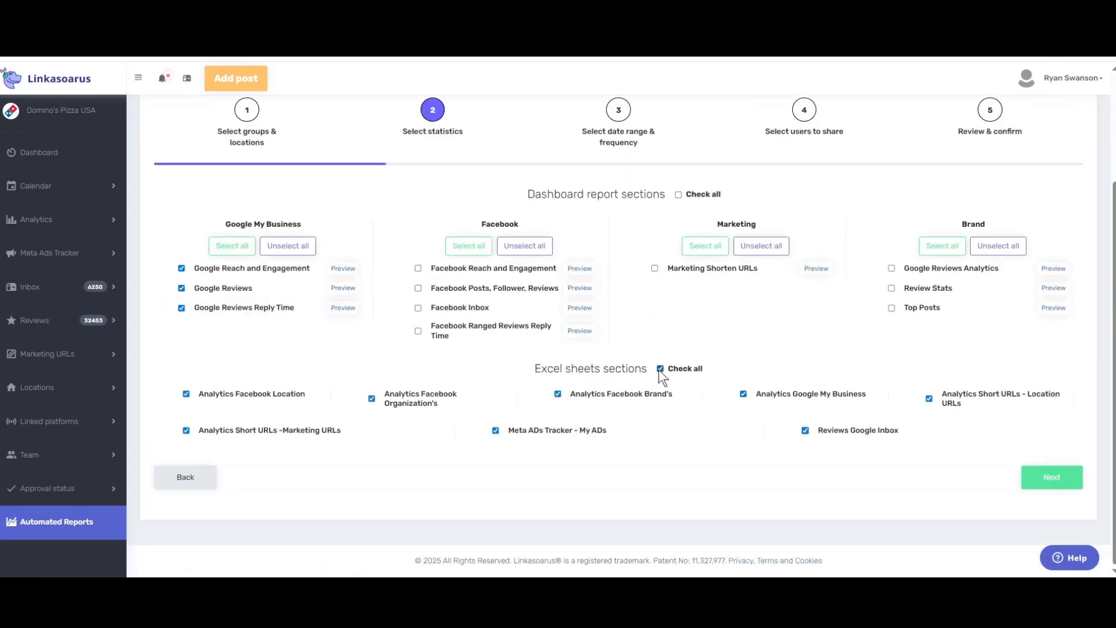
left_click(418, 269)
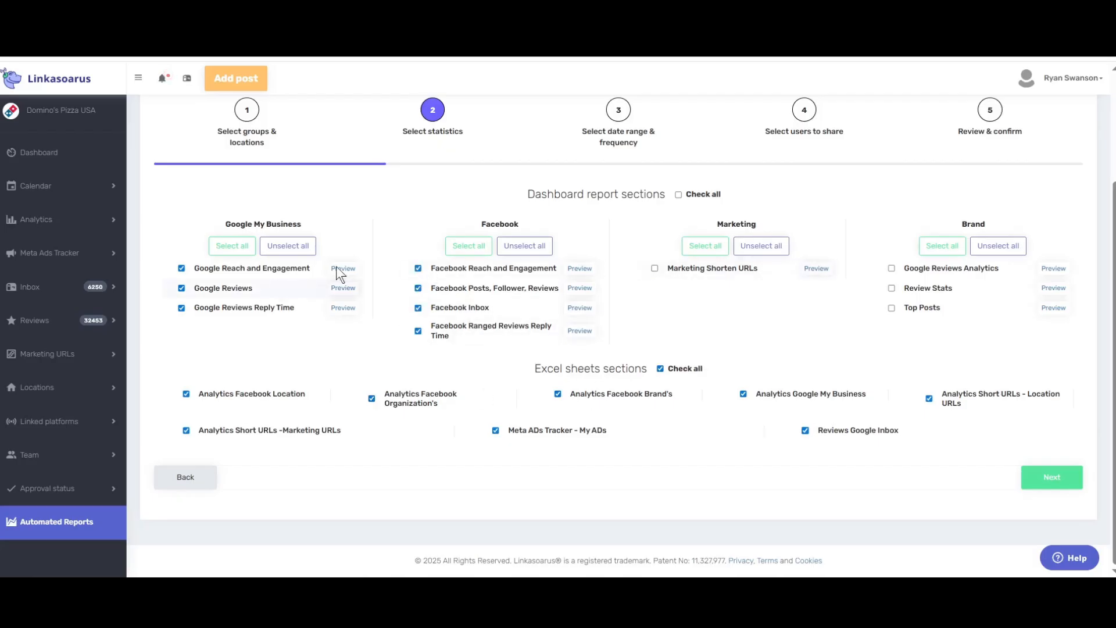
left_click(705, 247)
left_click(929, 246)
left_click(1048, 472)
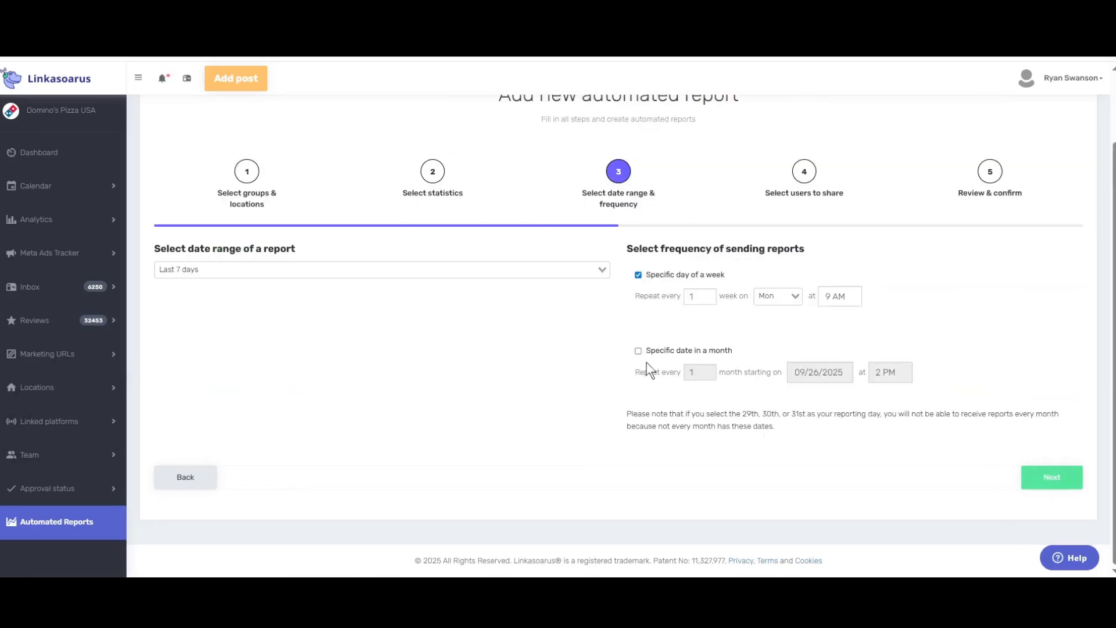
Set the date range to Last week and the weekly Monday send time to 7 AM
left_click(258, 268)
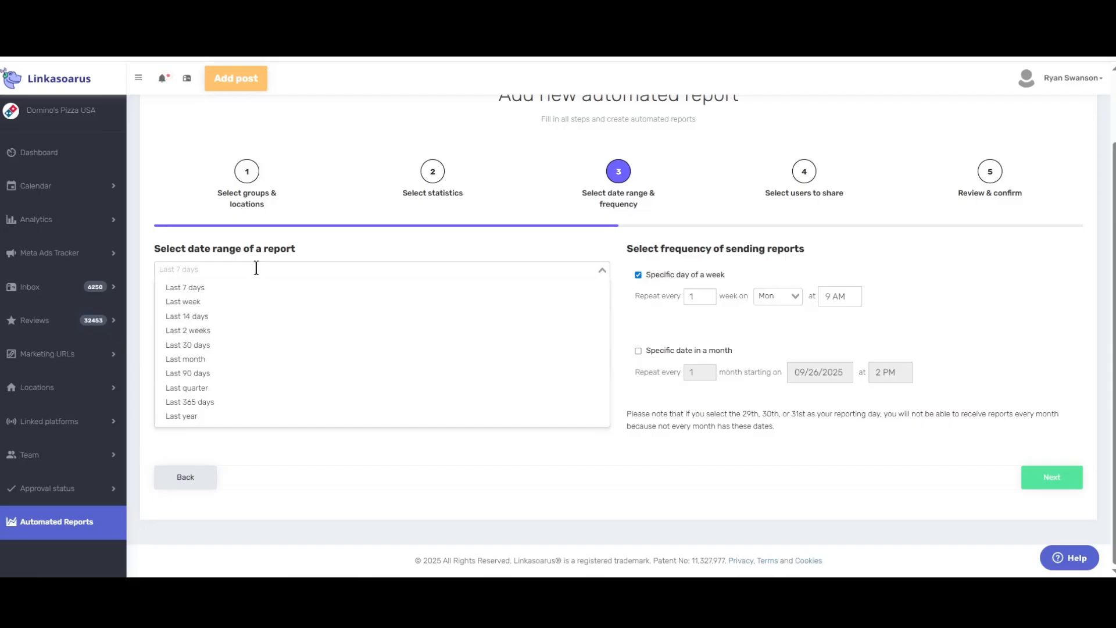
left_click(201, 302)
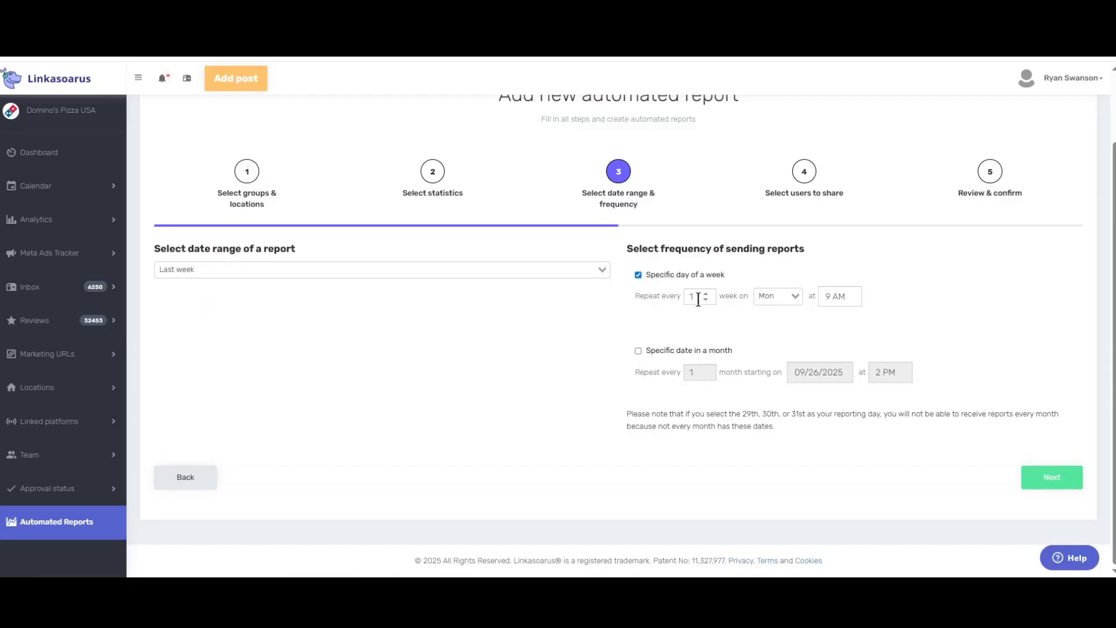
left_click(835, 298)
left_click(877, 327)
left_click(876, 327)
left_click(877, 326)
left_click(877, 314)
left_click(885, 264)
left_click(1050, 474)
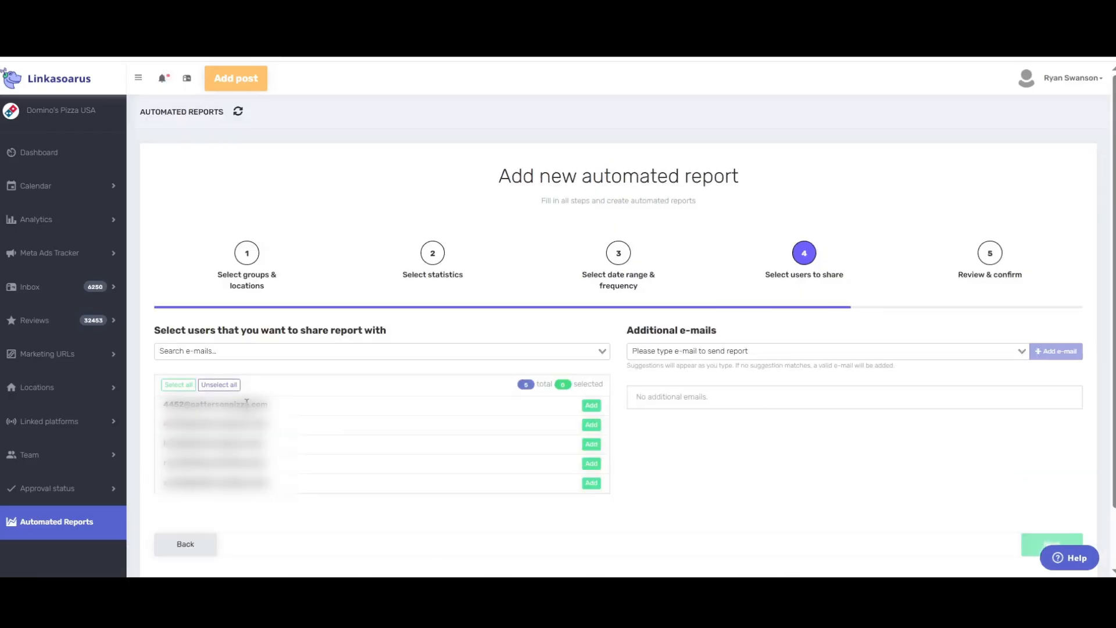
Share the report with the first platform user and add one additional recipient e-mail address
left_click(589, 406)
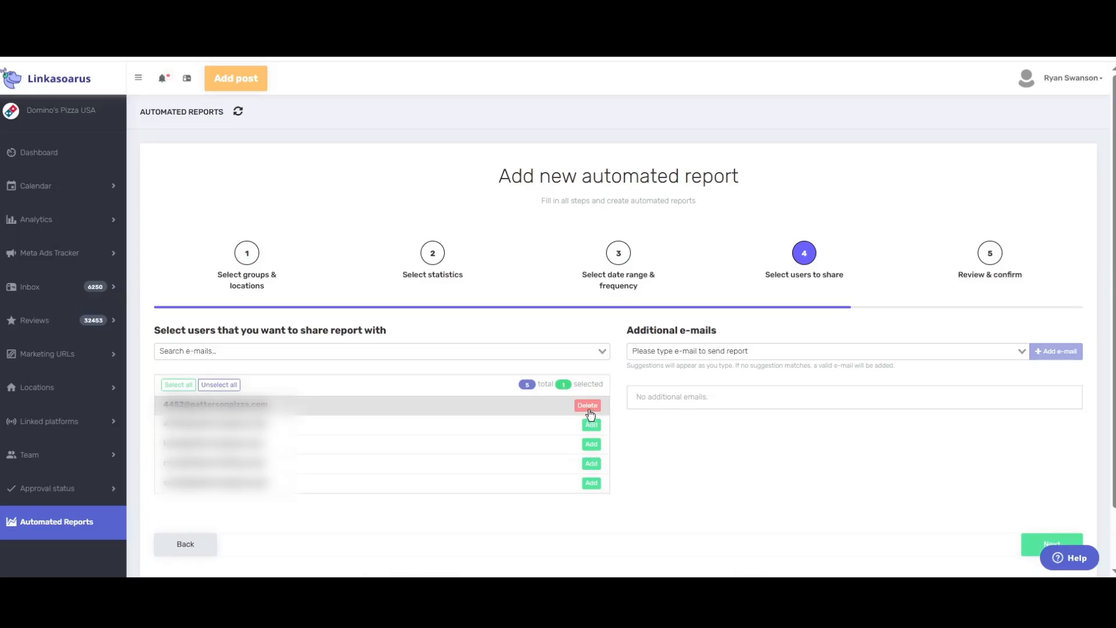
left_click(784, 355)
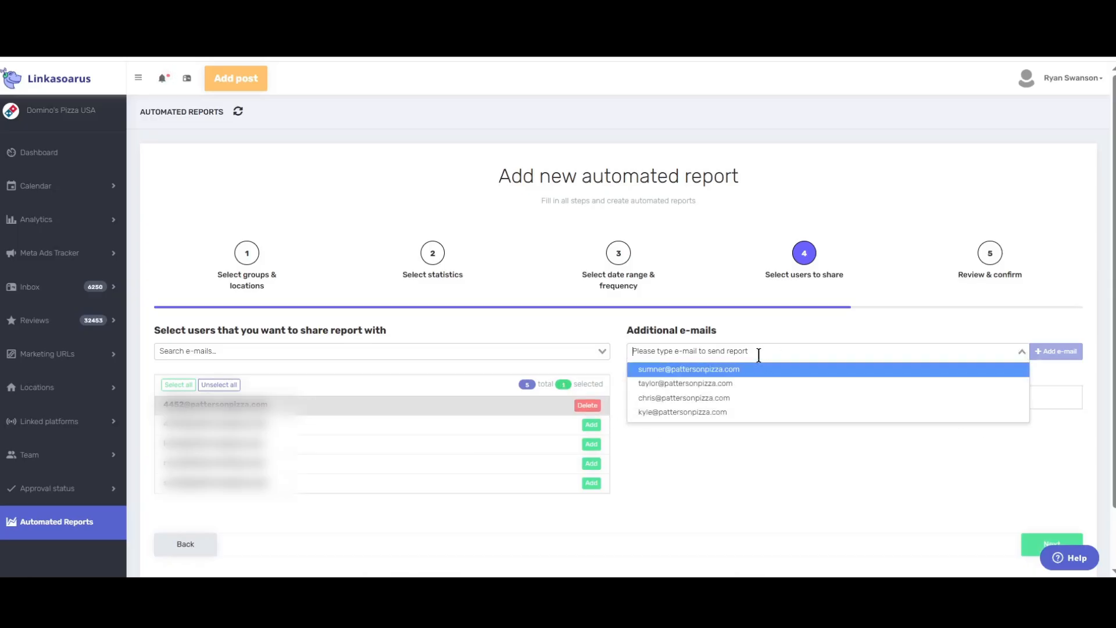
left_click(722, 456)
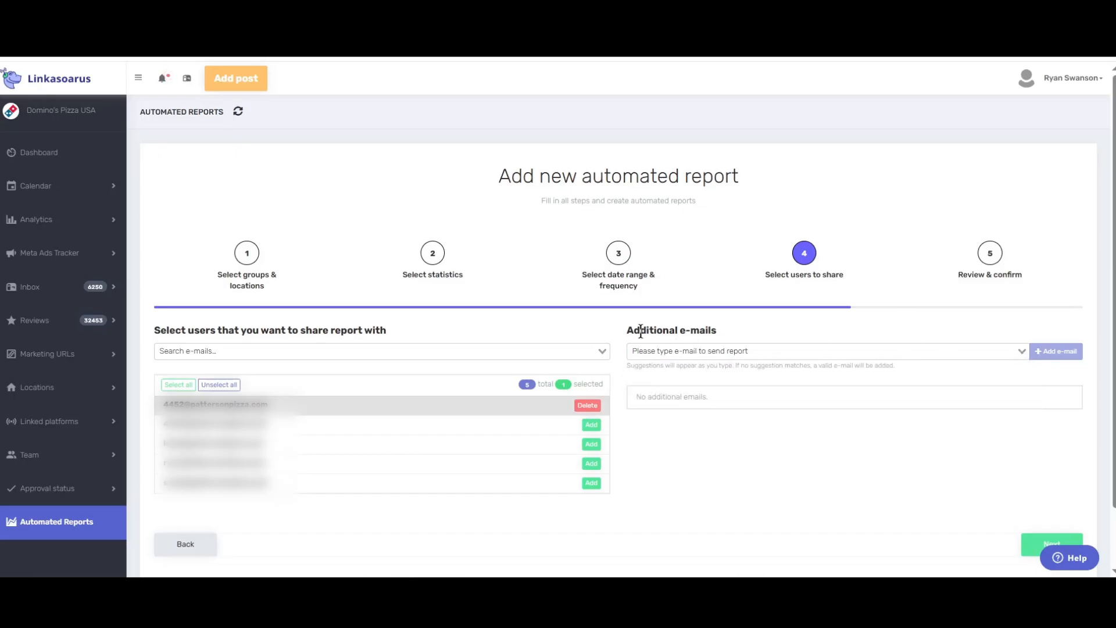
left_click_drag(640, 330, 712, 330)
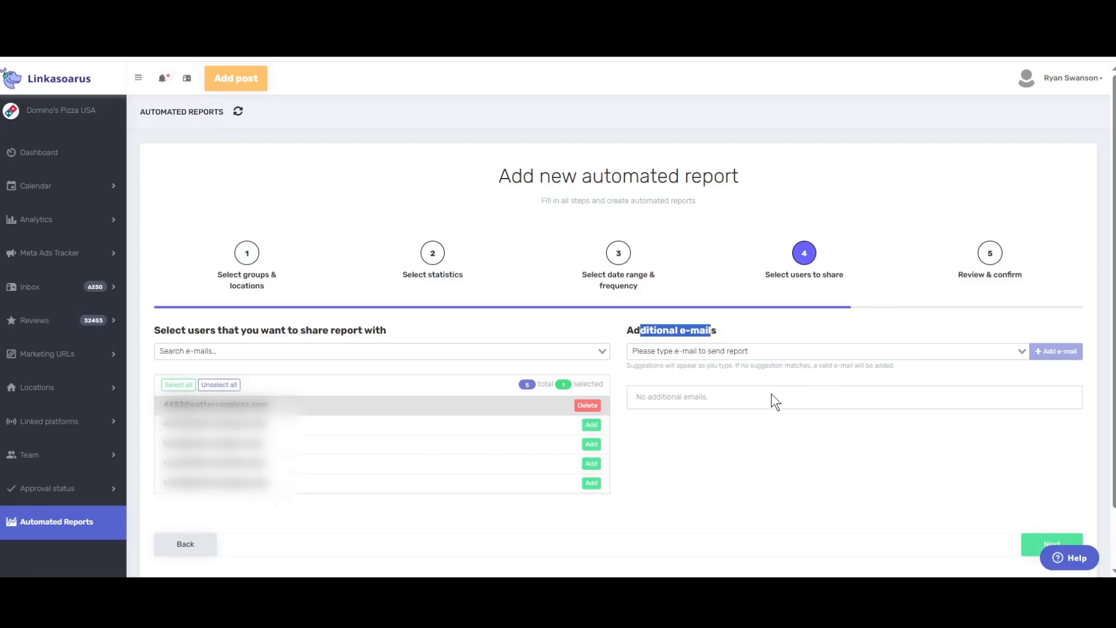
left_click(845, 355)
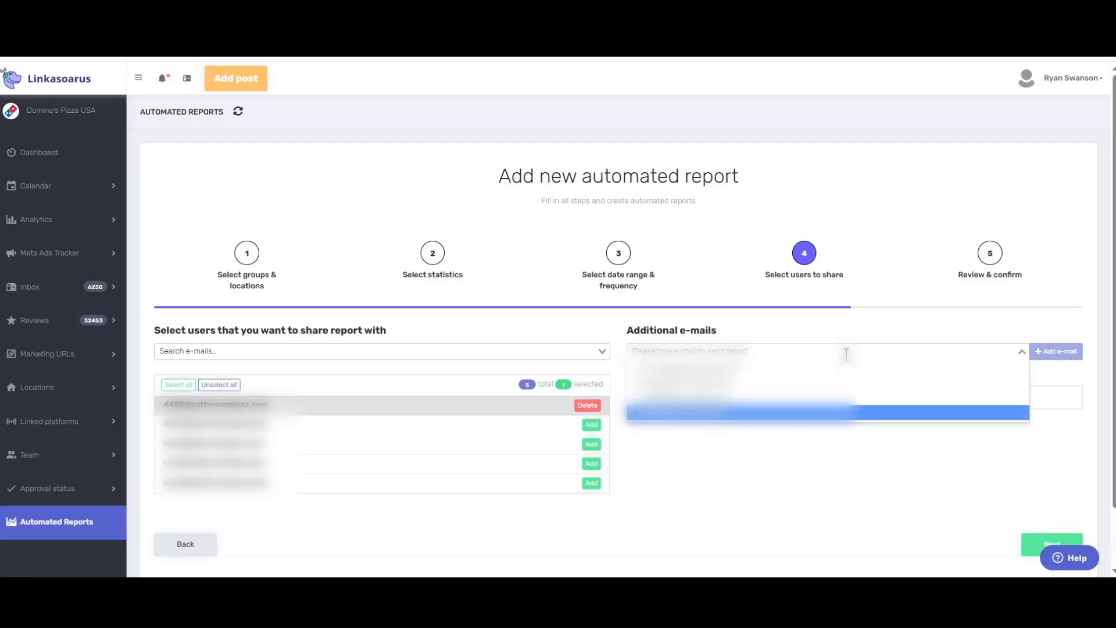
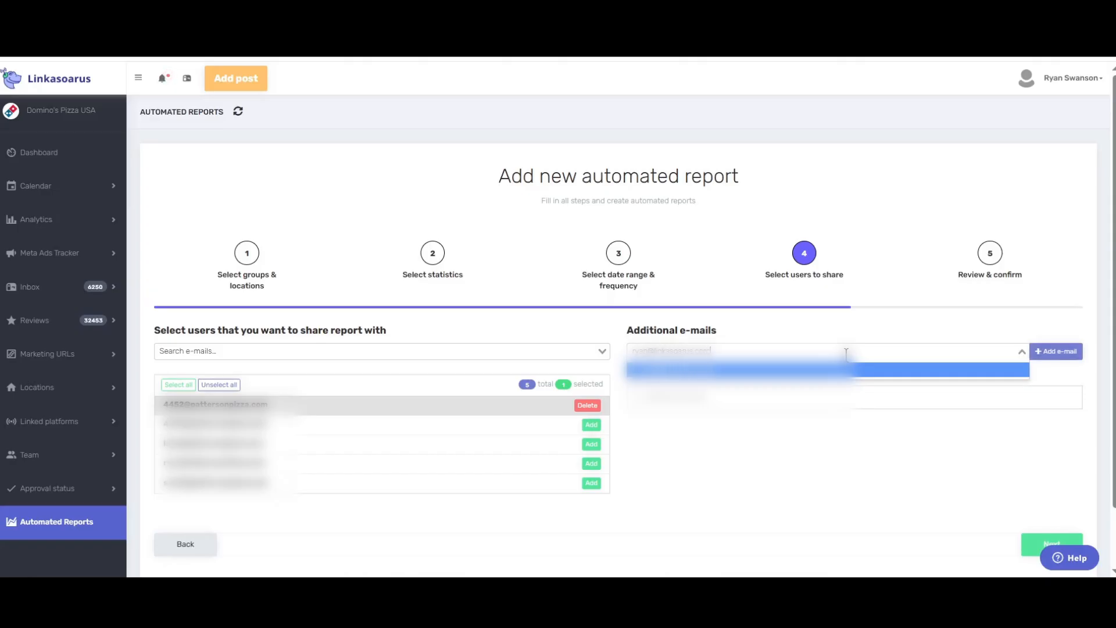
left_click(1053, 354)
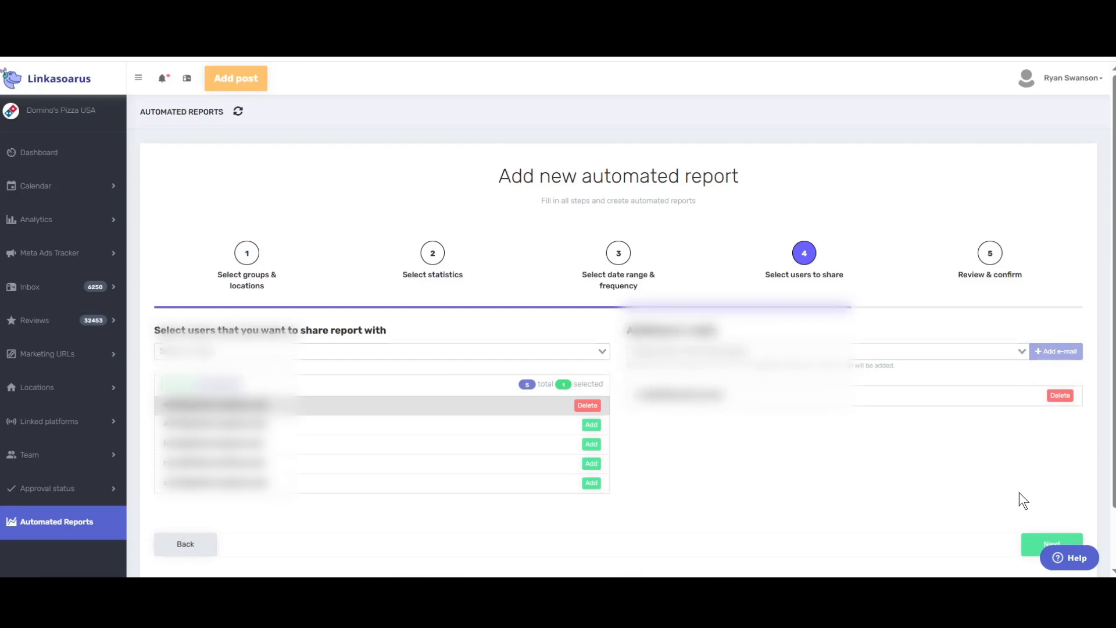
scroll(1020, 494, "down", 1)
left_click(1051, 481)
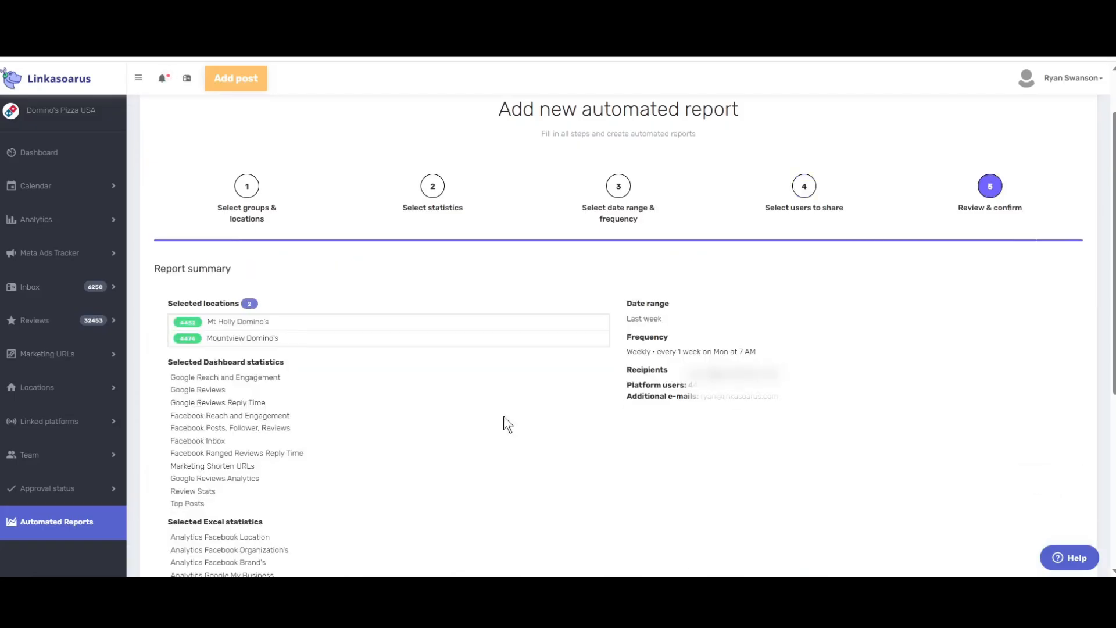
Name the report 'Ryan - Test4' and create it
scroll(503, 416, "down", 5)
left_click(311, 372)
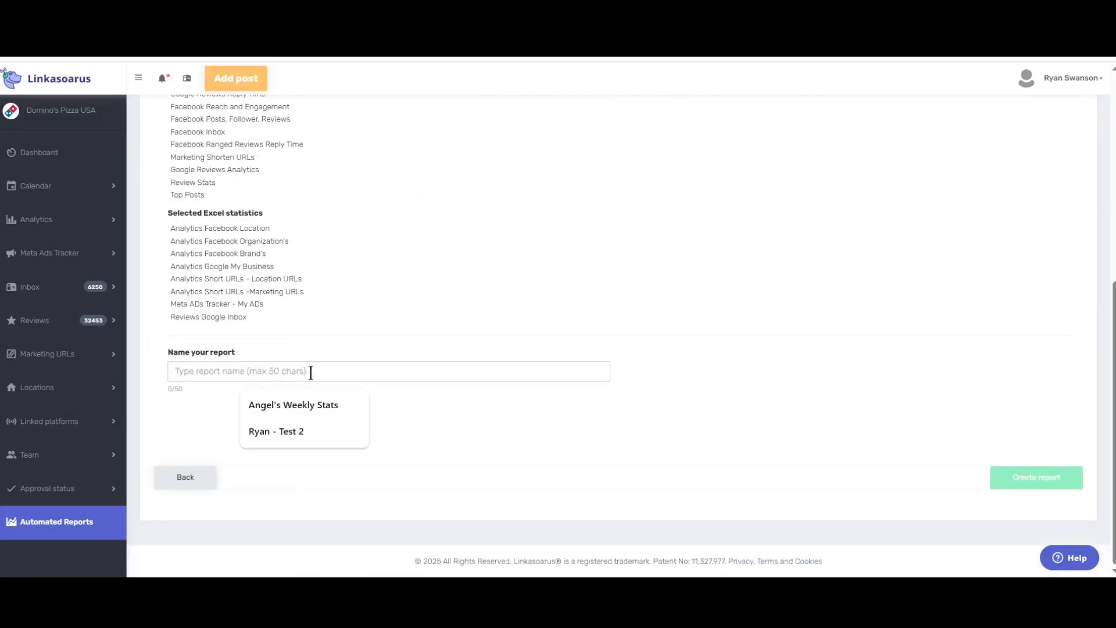
type("Ryan - Test")
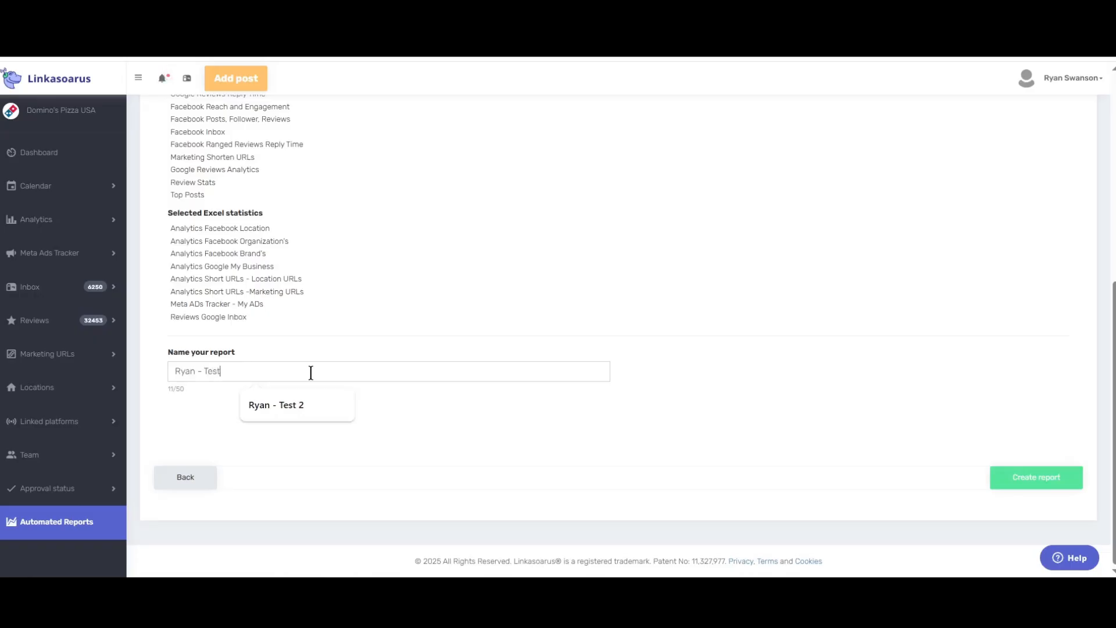
key("BackSpace")
type("t4")
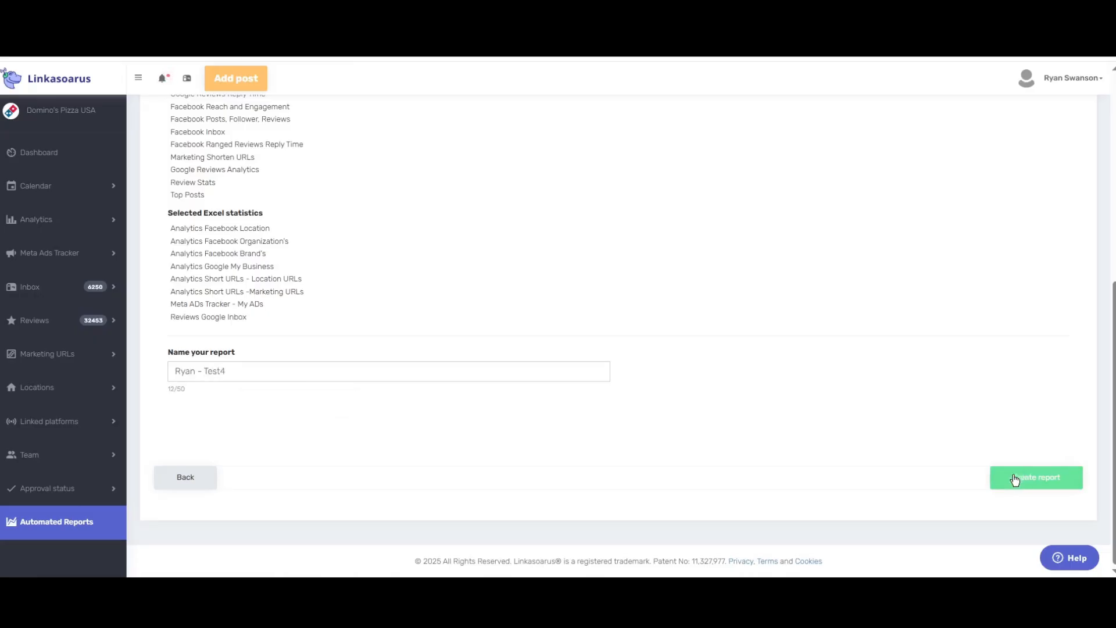
left_click(1013, 478)
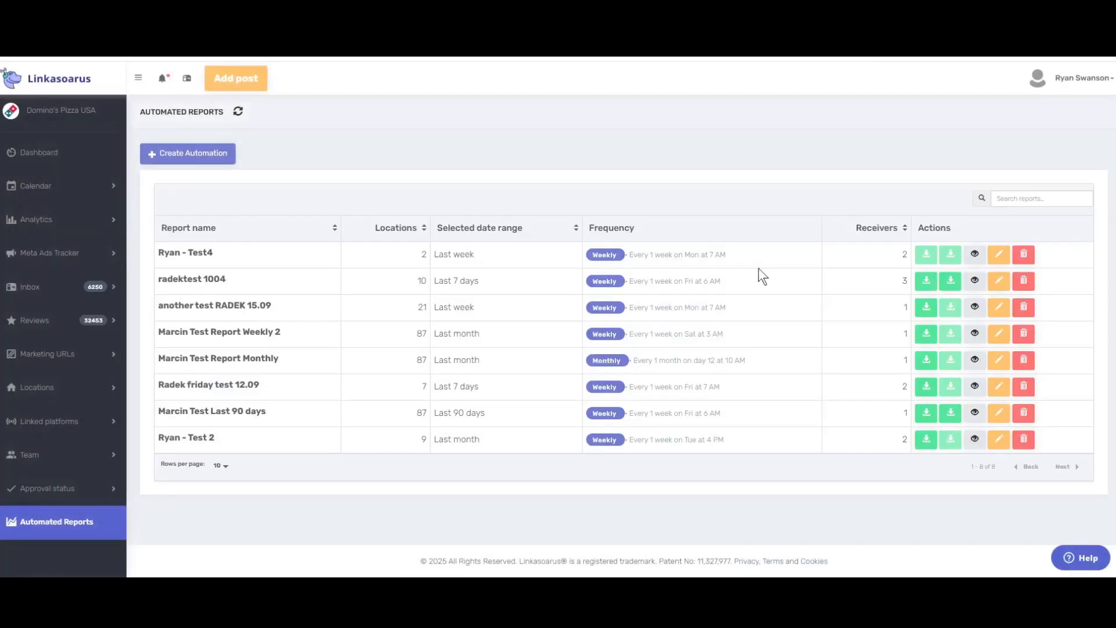